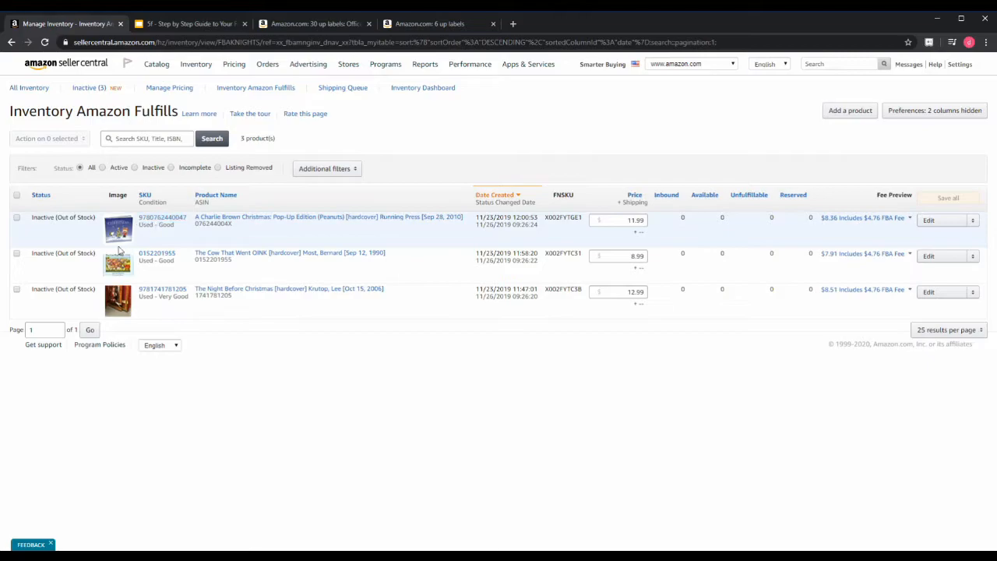
Step: Select the three inactive book listings and confirm the Send/replenish inventory action for them
click(16, 218)
click(16, 254)
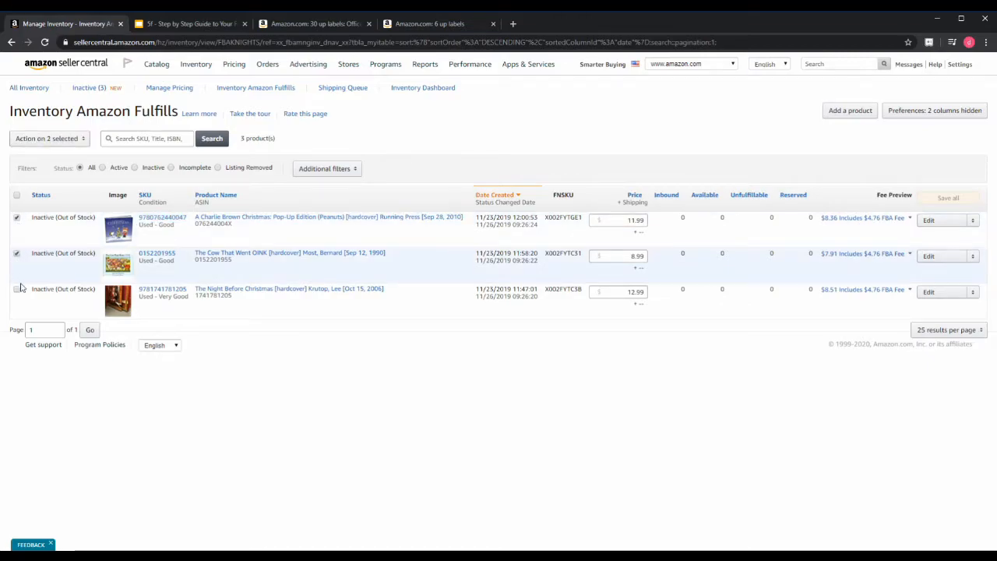
click(17, 288)
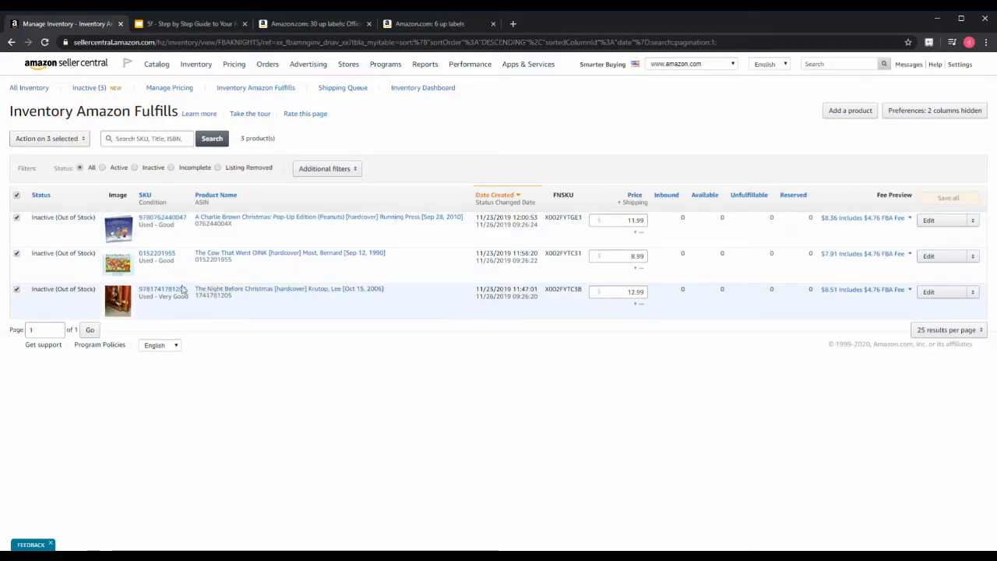
click(72, 139)
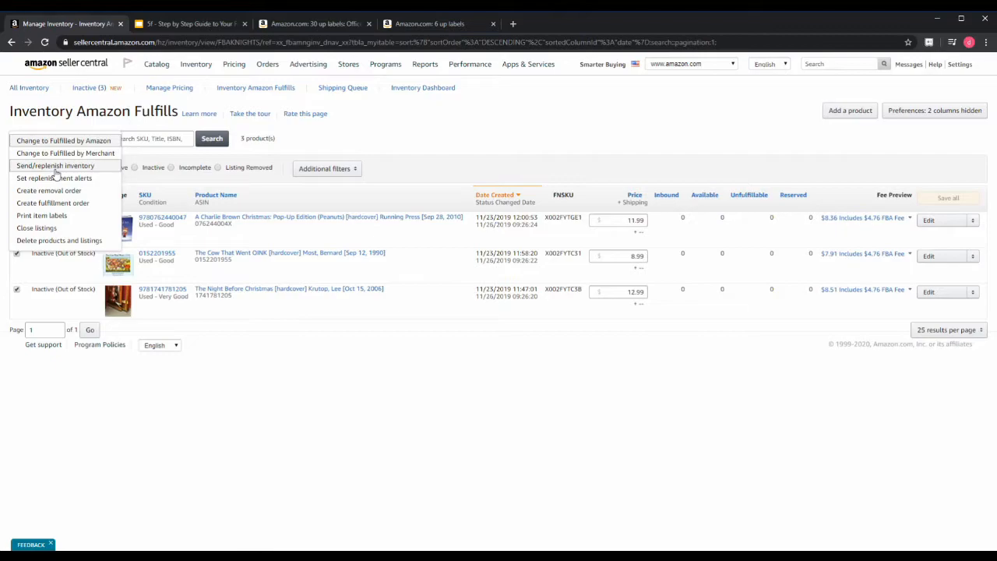
click(55, 166)
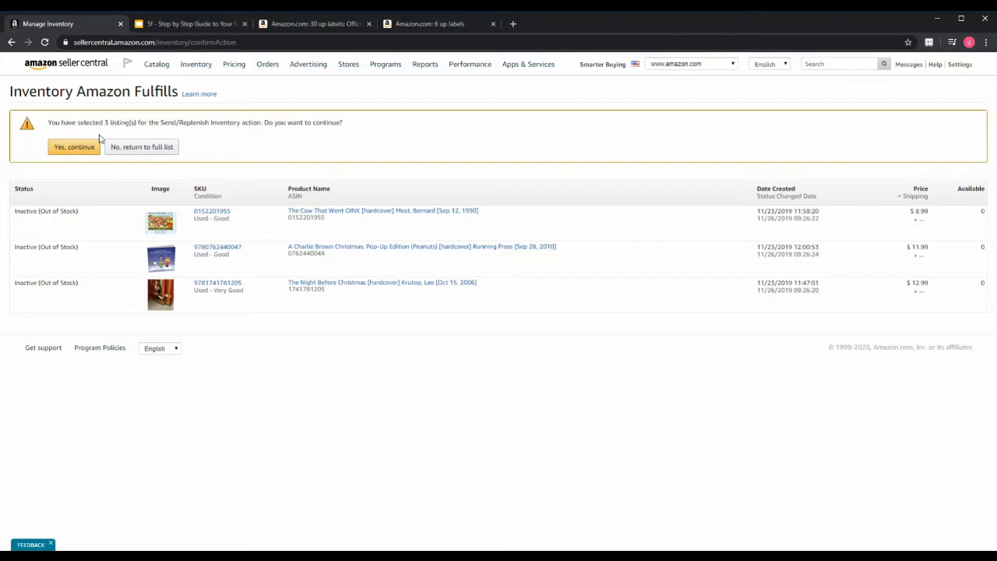
click(81, 150)
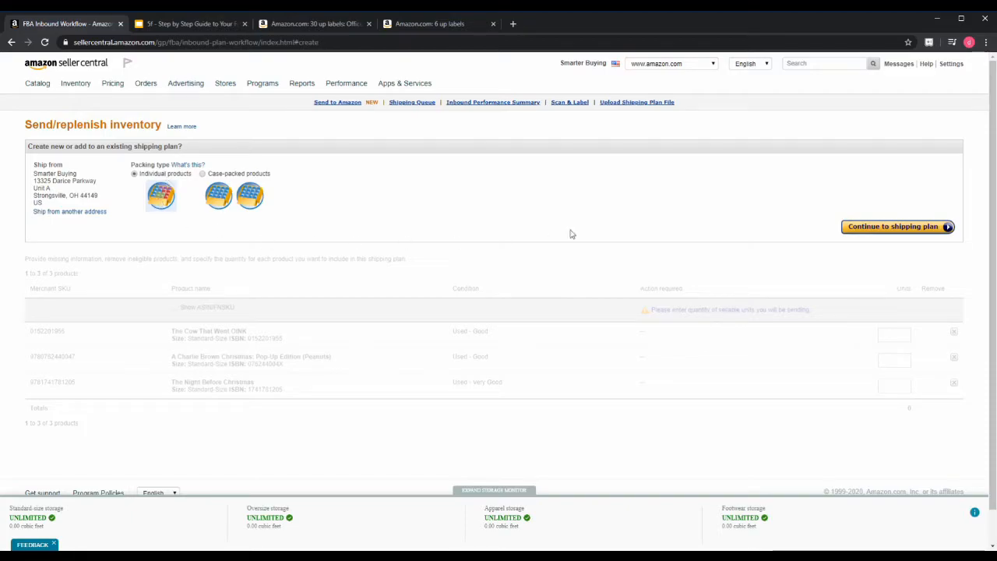
Step: Create a new shipping plan with individual products as the packing type
click(880, 228)
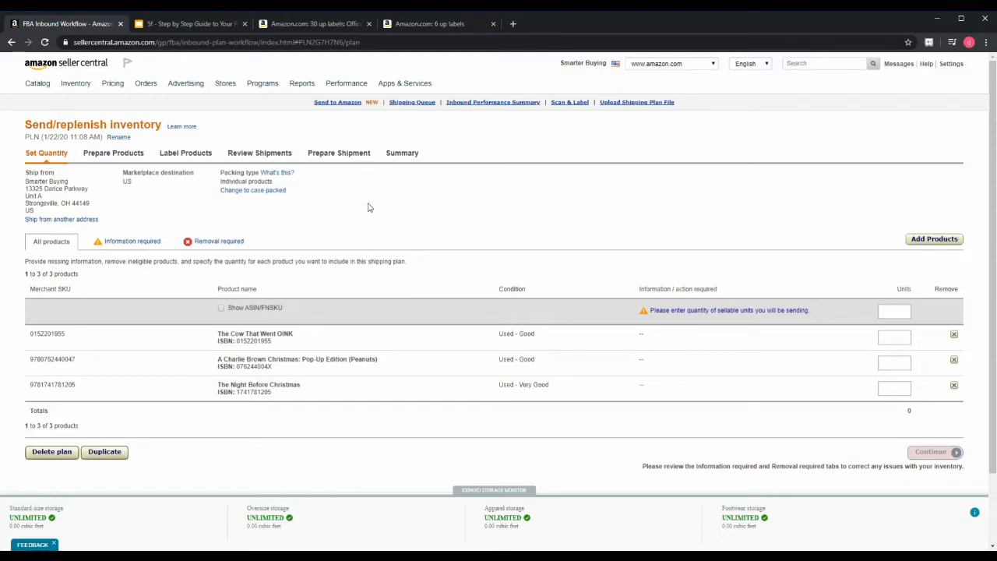
scroll(370, 207, down, 2)
scroll(369, 208, up, 2)
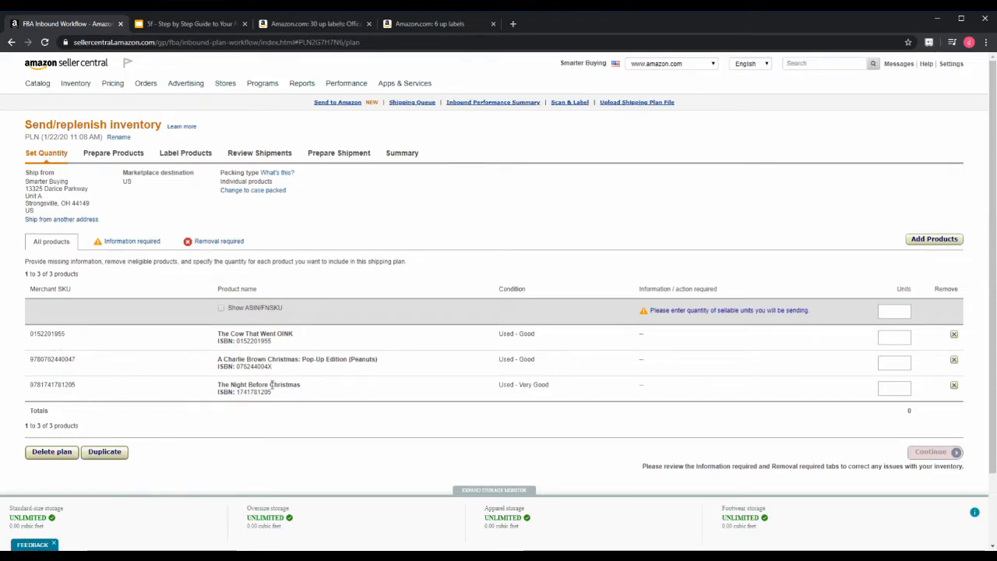
click(902, 340)
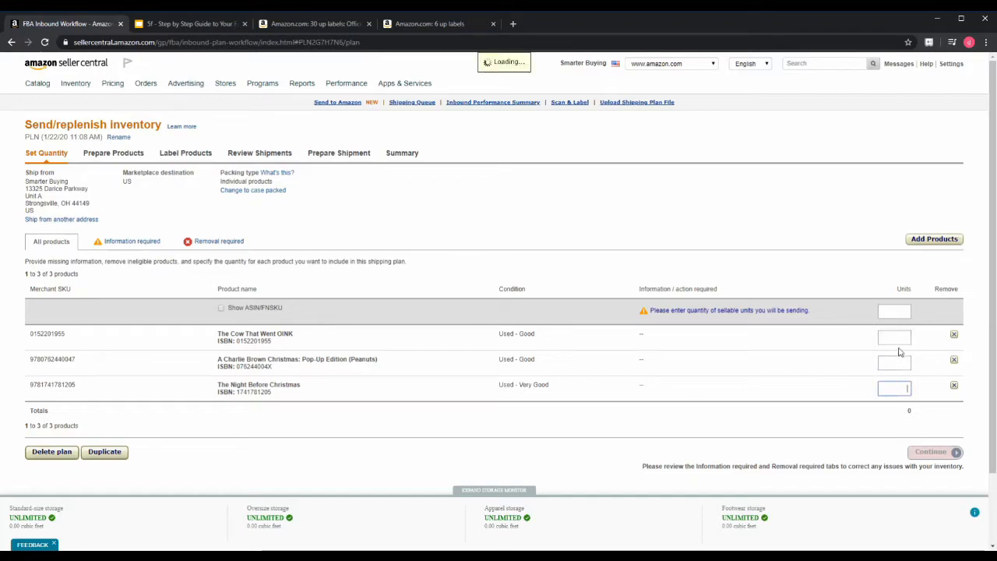
click(894, 362)
click(897, 386)
click(899, 340)
click(895, 363)
click(899, 387)
Step: Set the quantity of each of the three books to 10 units and continue to product preparation
click(896, 338)
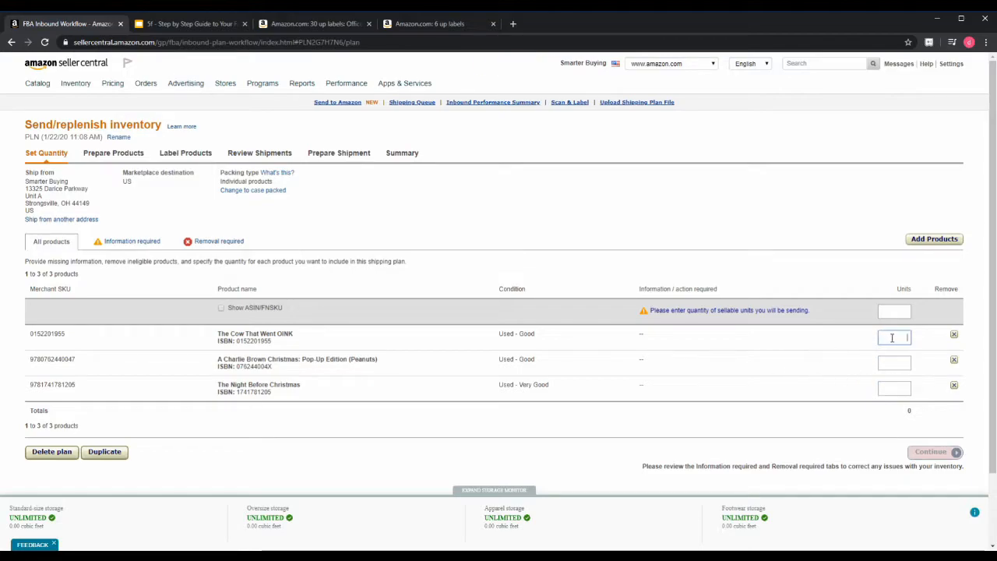
text(10)
click(897, 363)
text(10)
click(903, 387)
text(10)
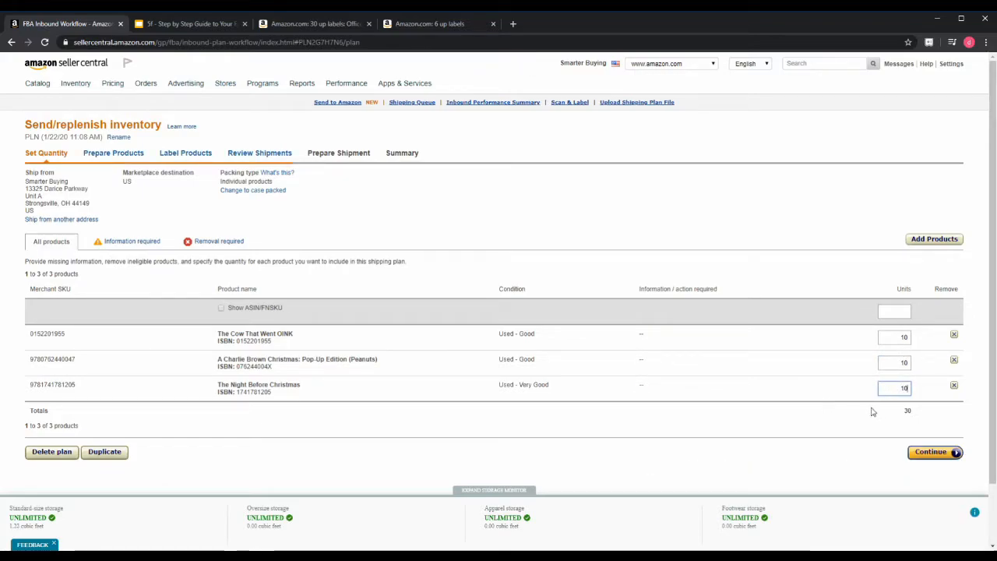
click(932, 452)
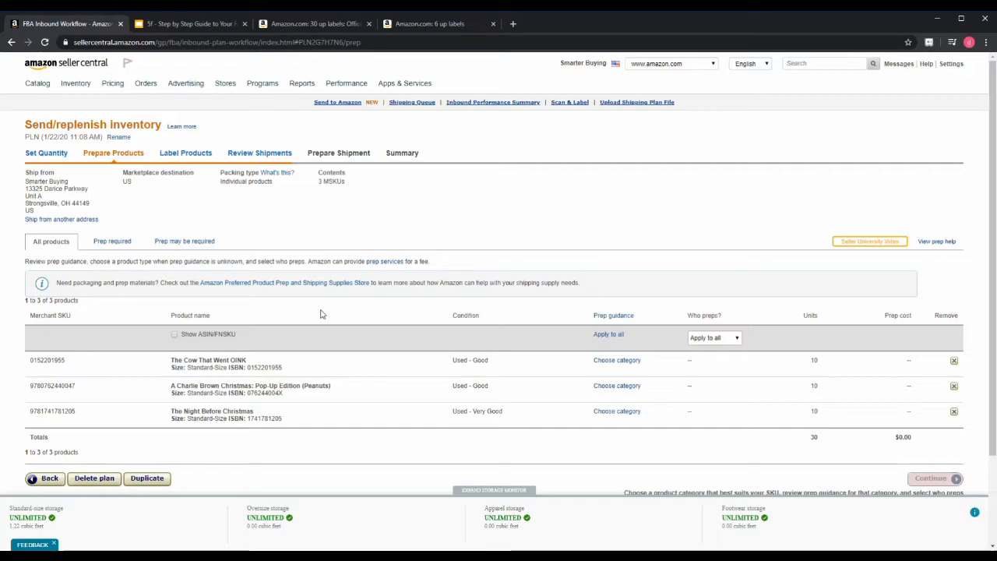
Step: Check which products require prep, and assign The Cow That Went OINK the category No Prep Needed
click(115, 243)
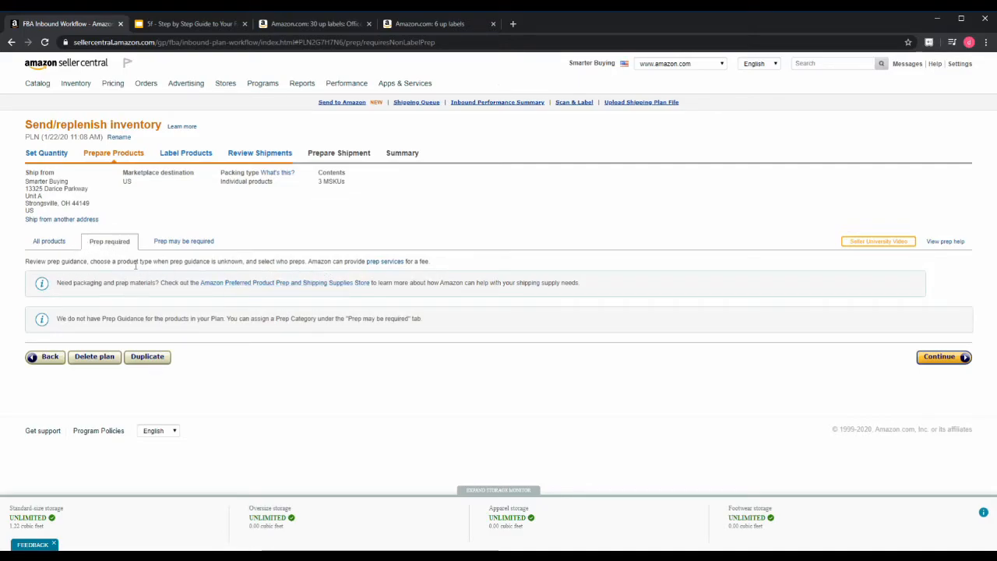
click(54, 245)
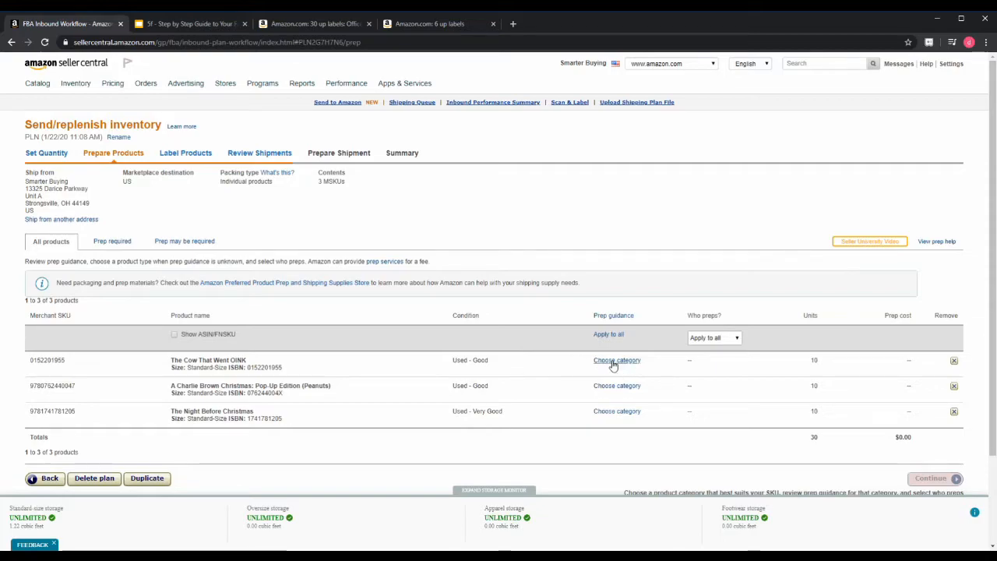
click(613, 361)
click(501, 163)
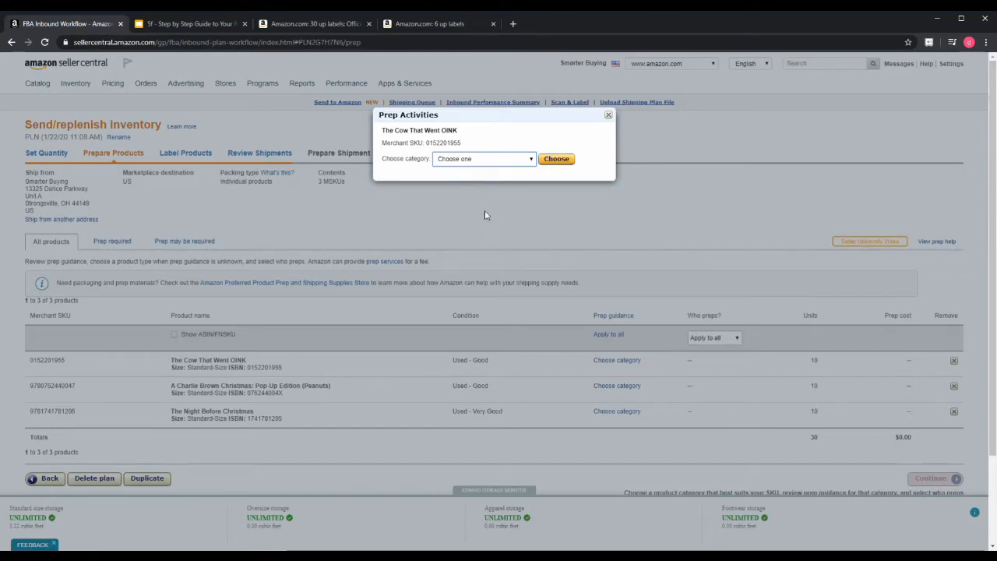
key(Down)
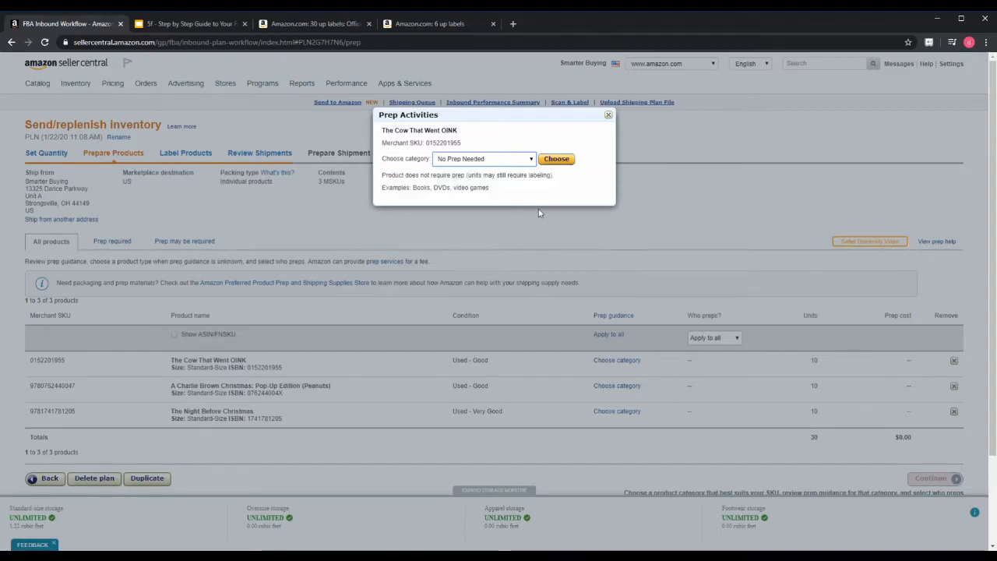
click(555, 160)
Step: Assign No Prep Needed to A Charlie Brown Christmas and The Night Before Christmas, and continue to product labeling
click(617, 386)
click(482, 162)
click(467, 250)
click(557, 159)
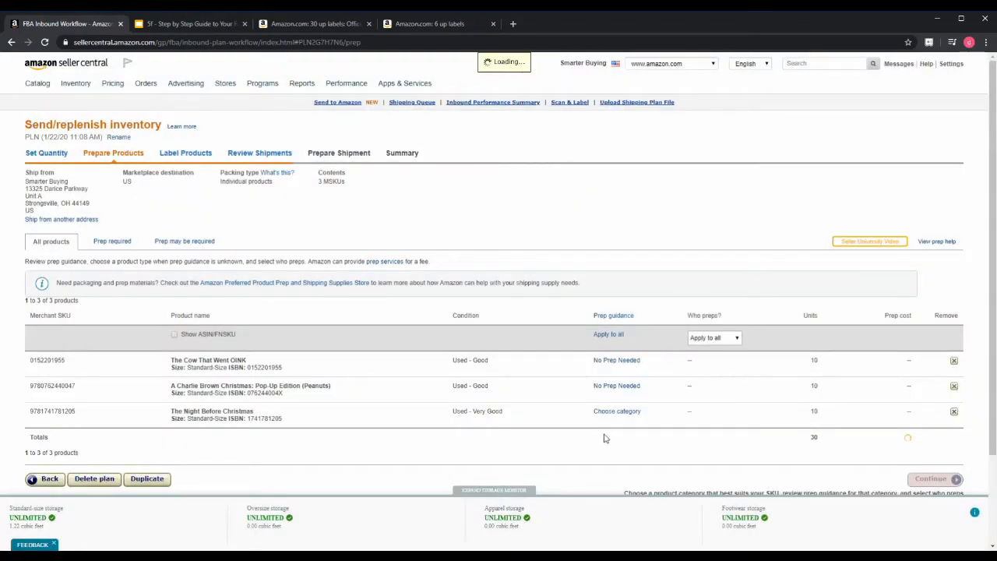
click(617, 410)
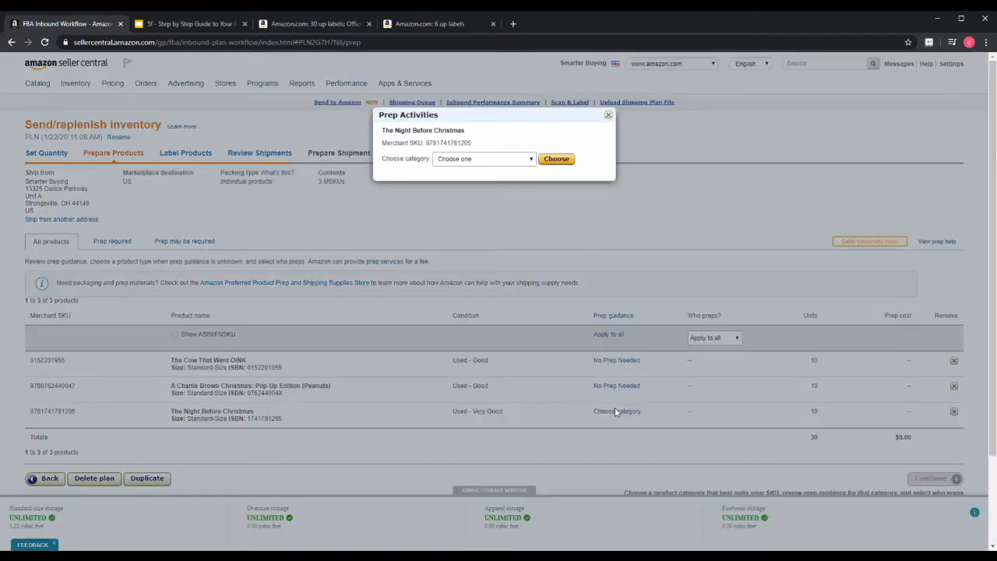
click(474, 260)
click(556, 159)
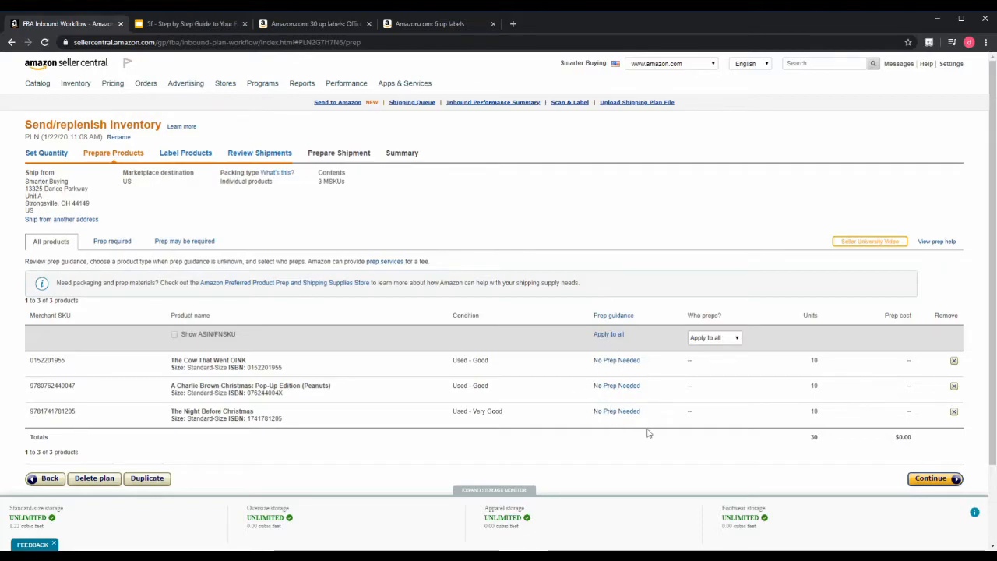
click(712, 366)
click(928, 478)
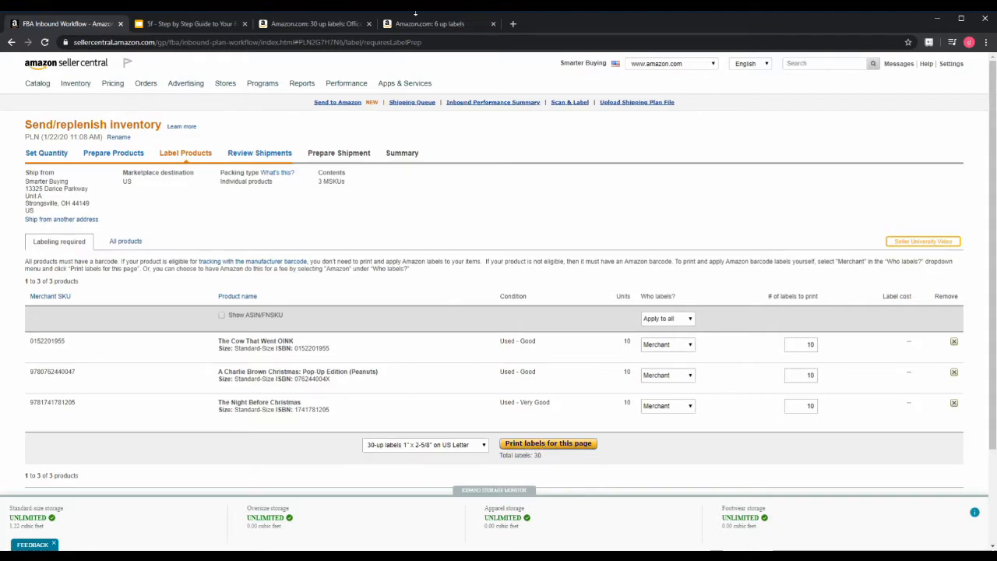
Step: View the 30-up label sheets sold on Amazon, and generate the plan's item labels as 30-up 1" x 2-5/8" on US Letter
click(309, 26)
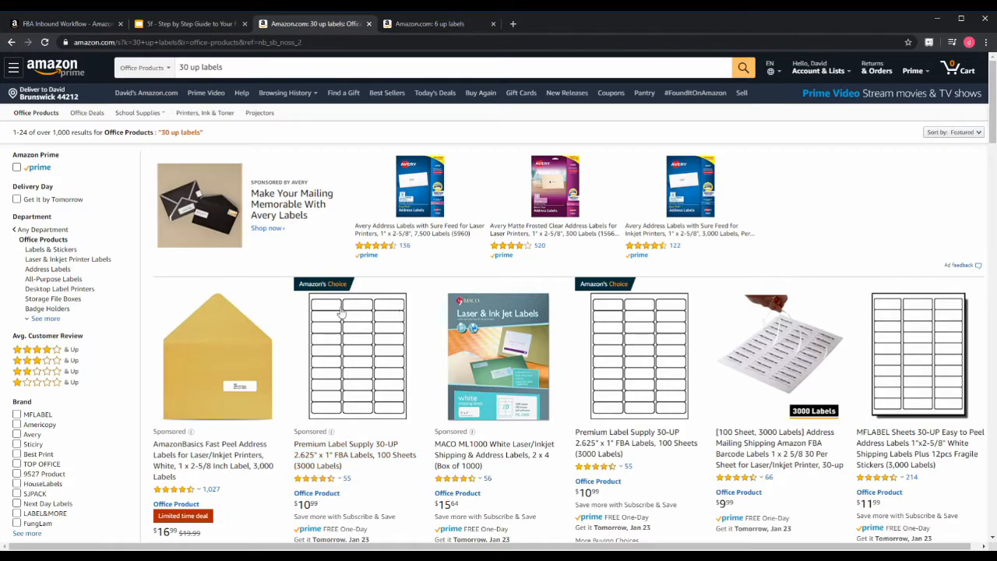
click(67, 25)
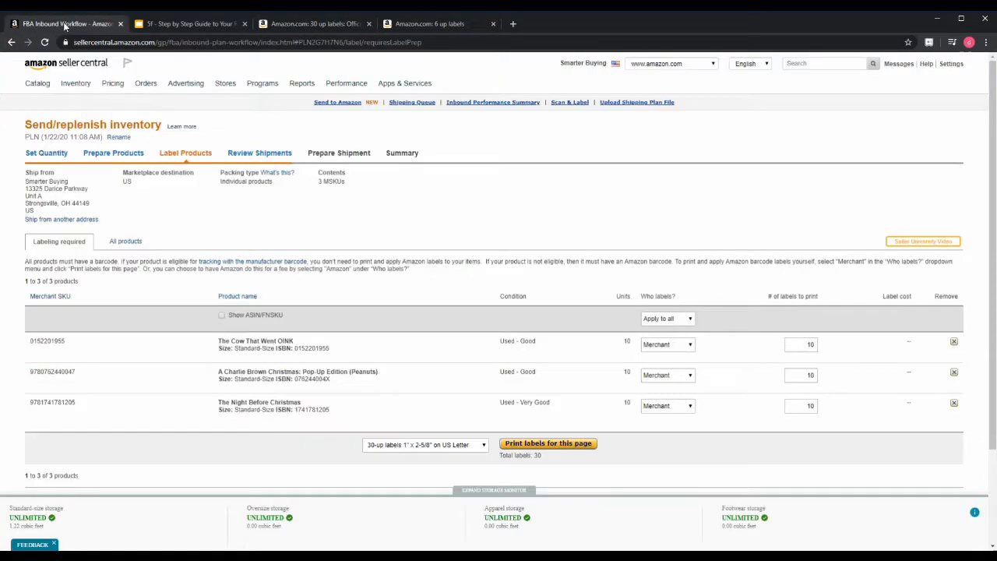
click(538, 444)
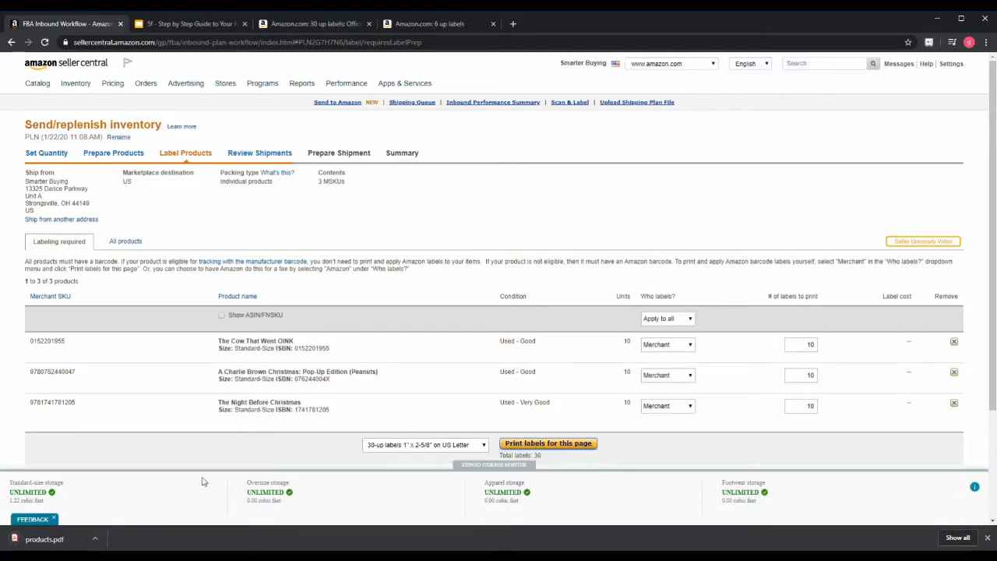
Step: Open products.pdf and examine the barcode, title and condition printed on the item labels
click(67, 541)
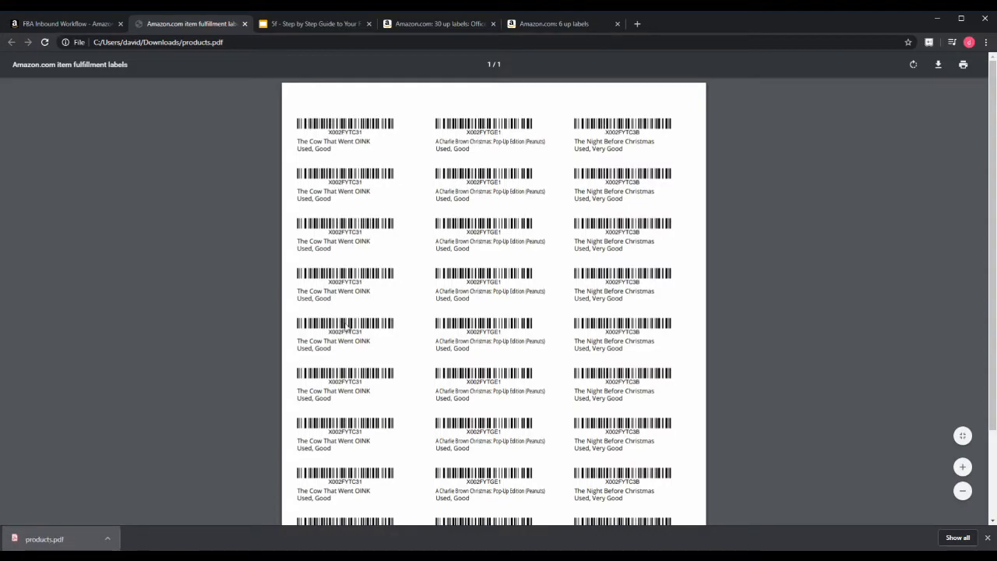
double_click(346, 132)
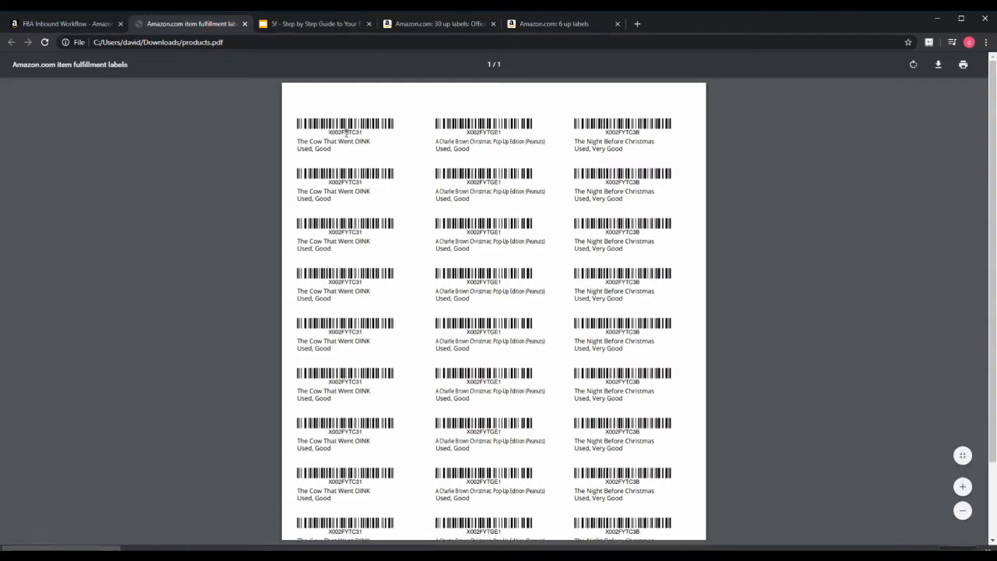
drag(333, 150, 297, 142)
click(341, 150)
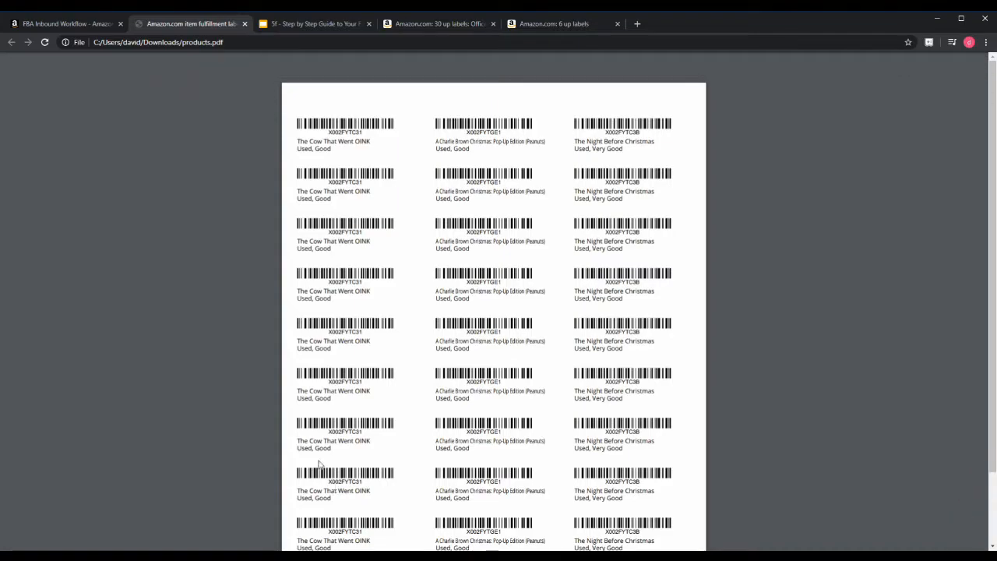
scroll(366, 425, down, 1)
scroll(366, 424, up, 1)
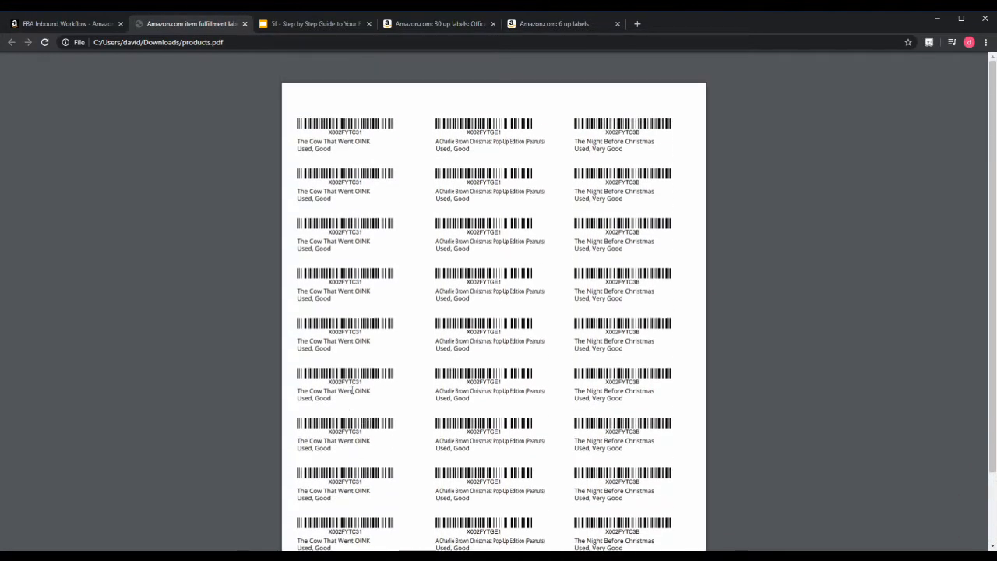
Step: Close the label PDF and continue the plan to the shipment review
click(244, 24)
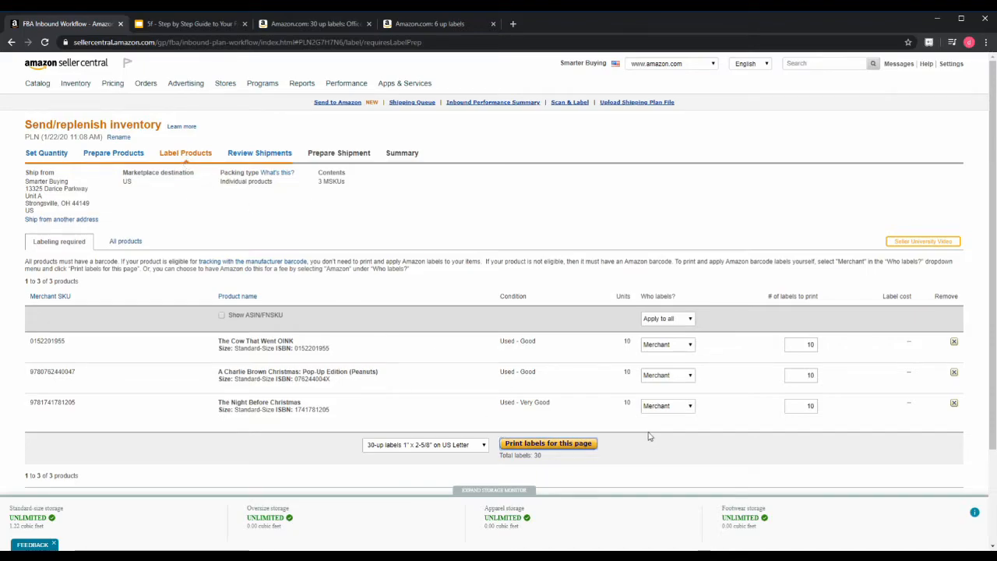
scroll(652, 438, down, 3)
click(939, 383)
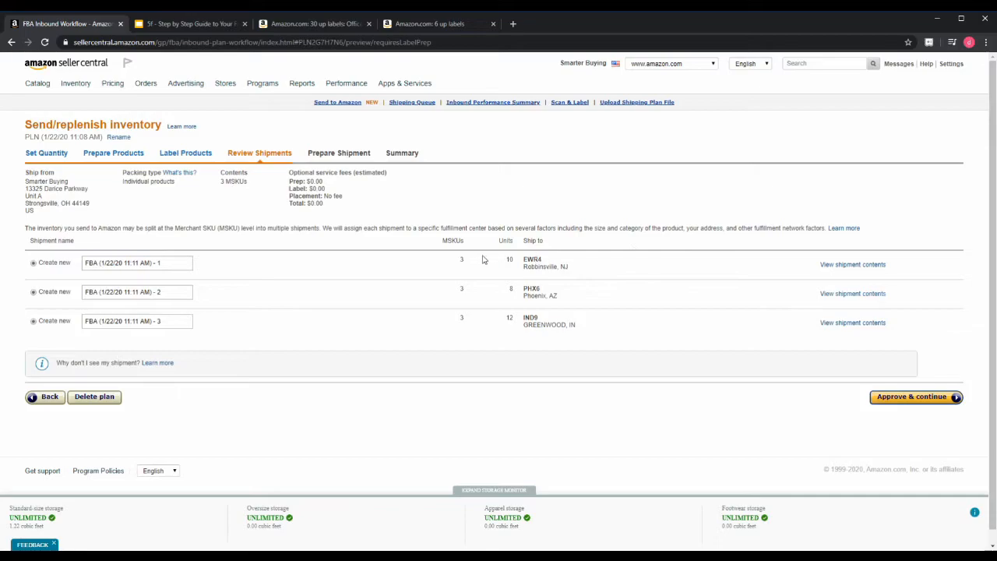
Step: Examine the units assigned to each of the three shipments and the contents of the EWR4 shipment
double_click(511, 260)
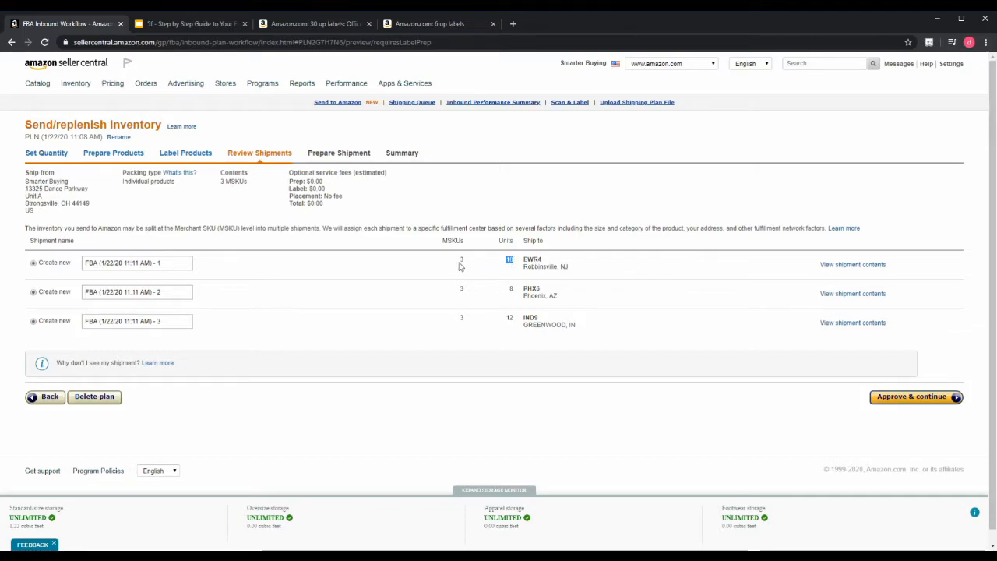
double_click(510, 290)
double_click(510, 319)
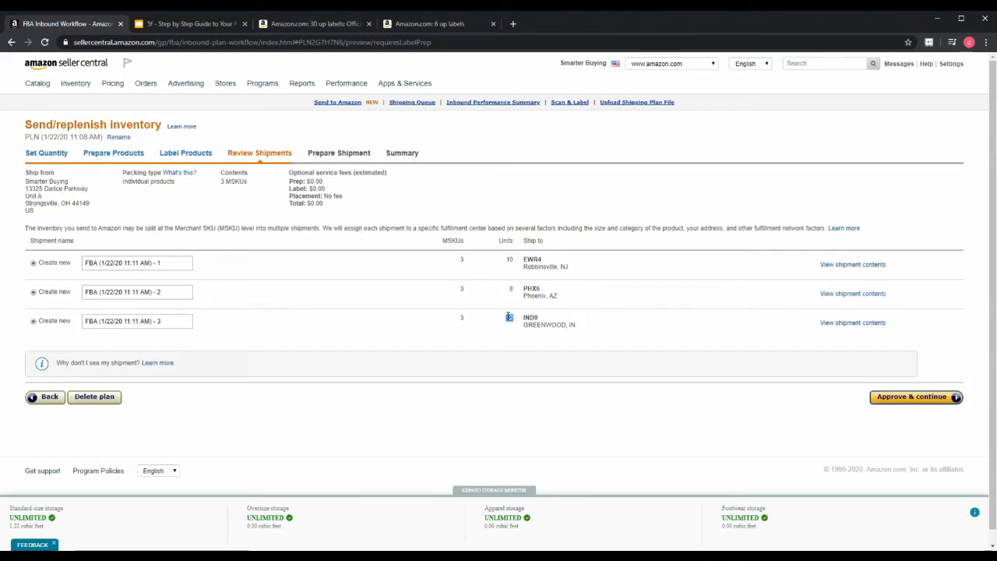
click(572, 325)
click(847, 267)
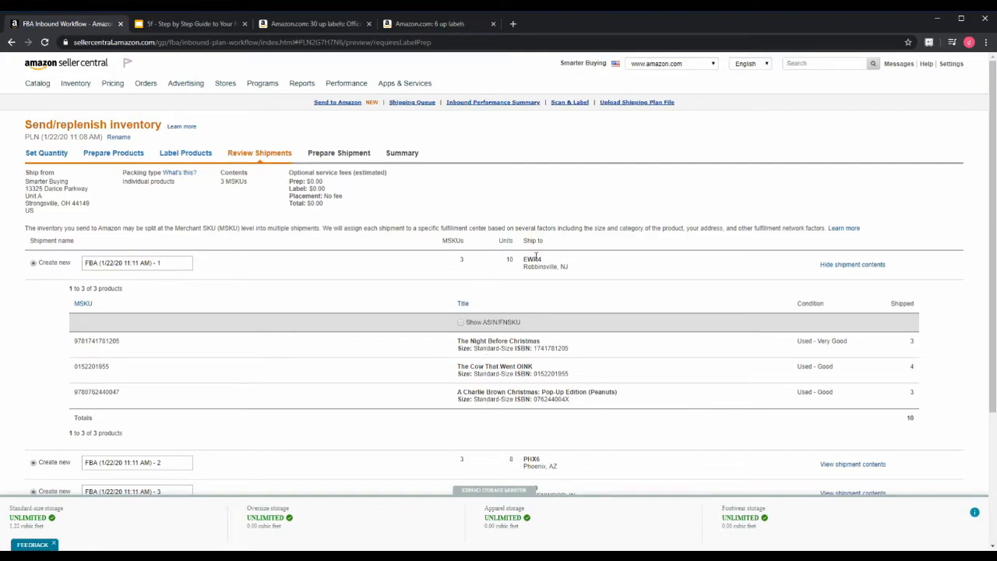
click(868, 267)
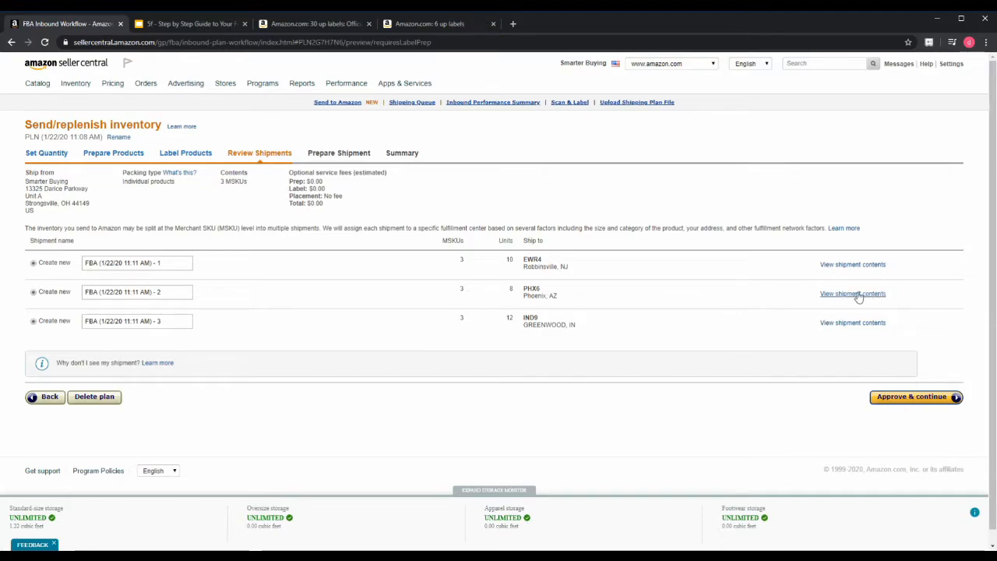
Step: Approve the three proposed shipments and review their shipment IDs
click(901, 399)
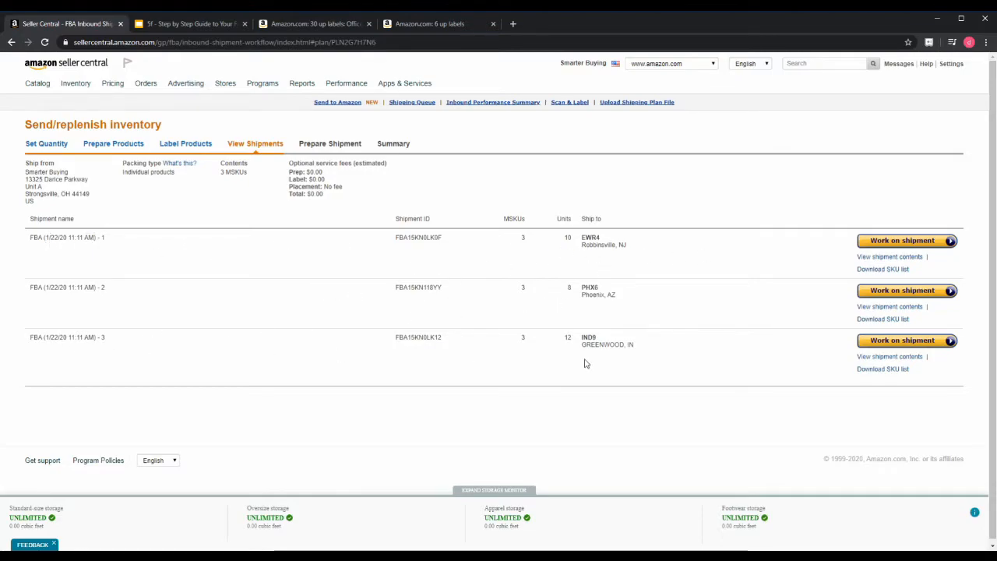
double_click(423, 237)
double_click(423, 287)
double_click(419, 337)
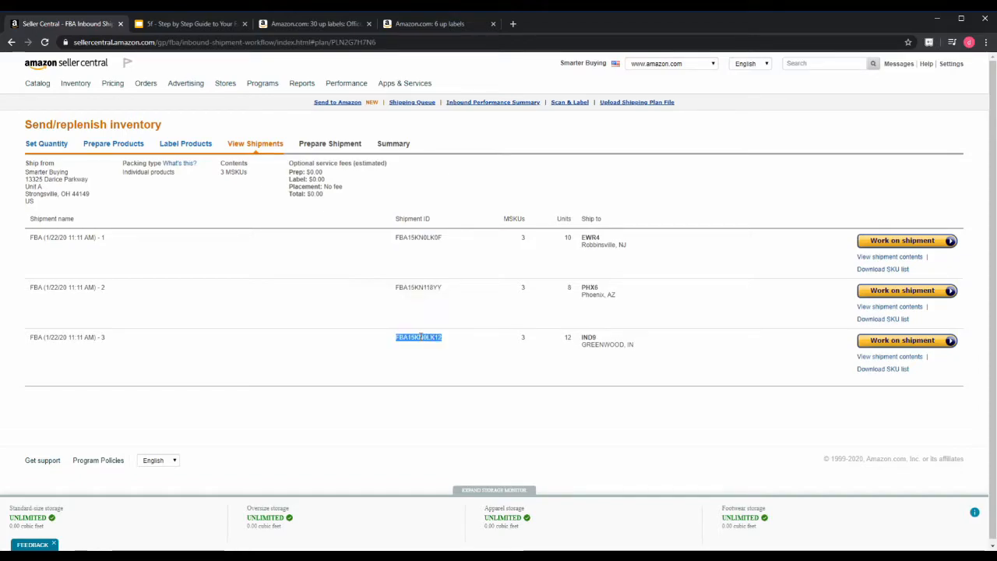
click(451, 248)
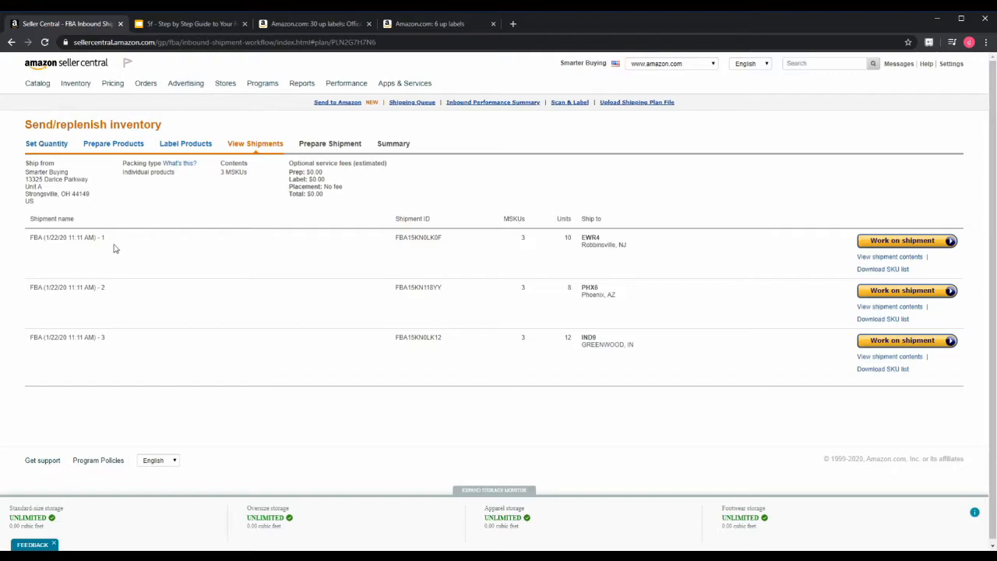
Step: Start preparing the EWR4 shipment and review the condition and shipped quantity of each book
click(901, 242)
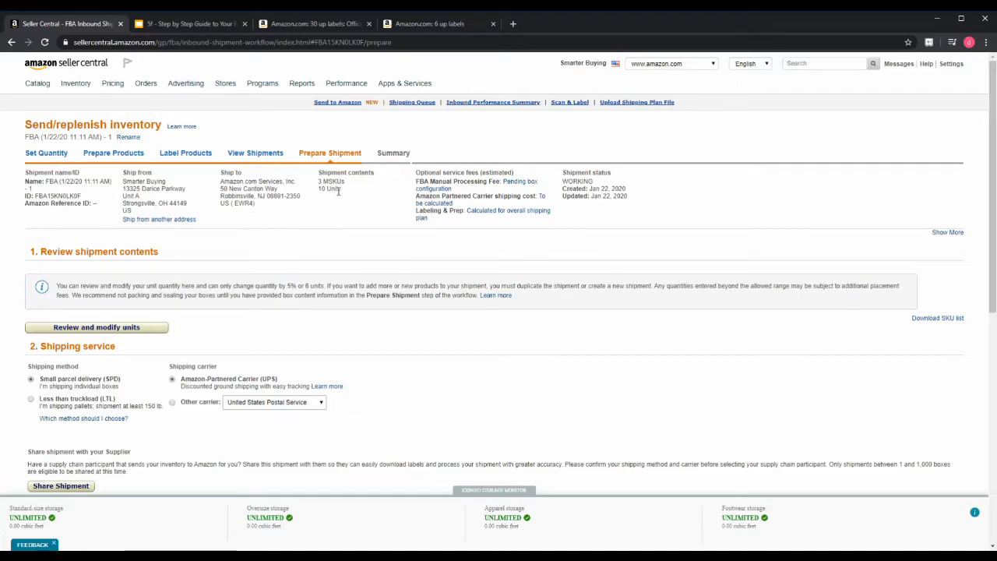
scroll(356, 218, down, 2)
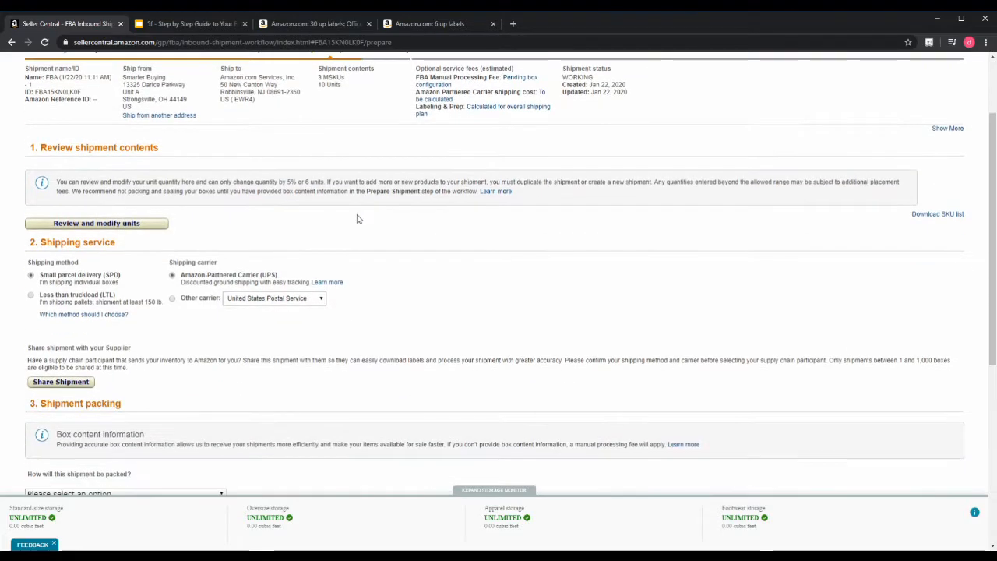
click(92, 224)
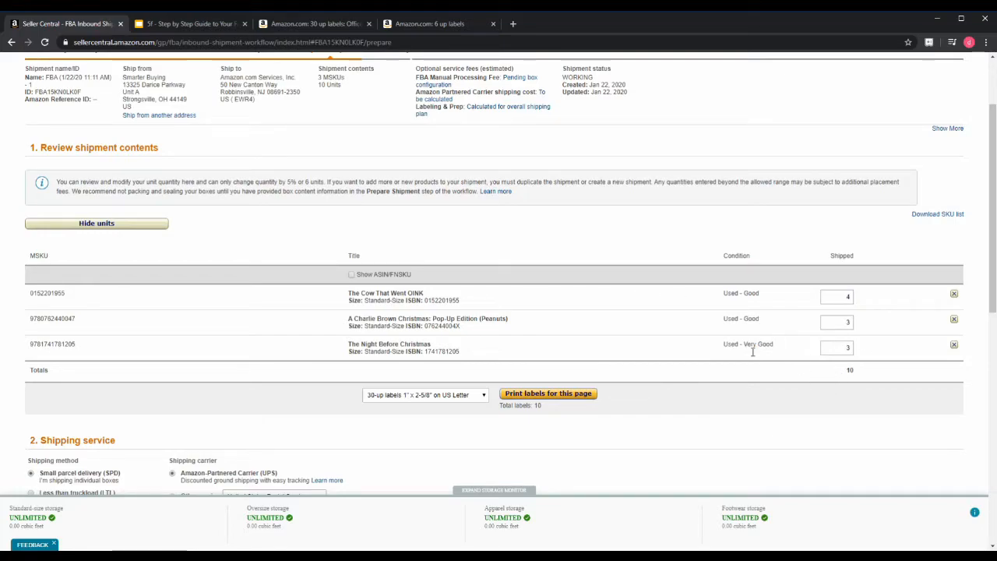
click(108, 225)
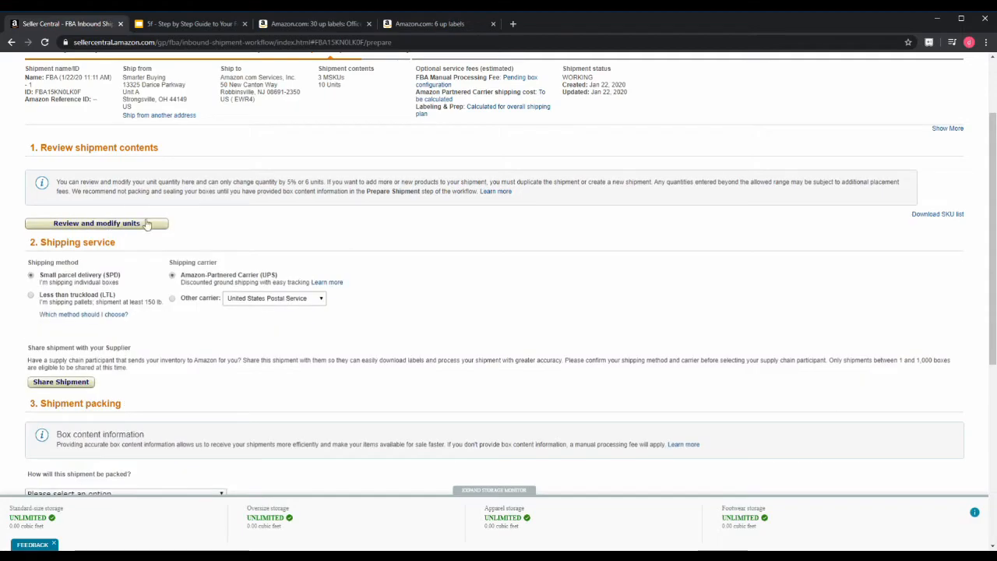
scroll(137, 279, down, 1)
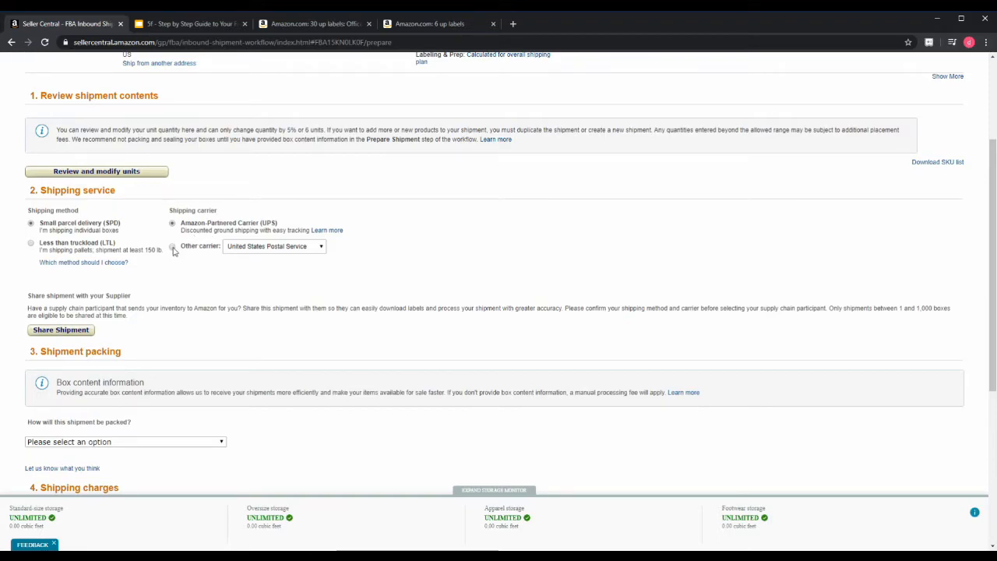
click(172, 248)
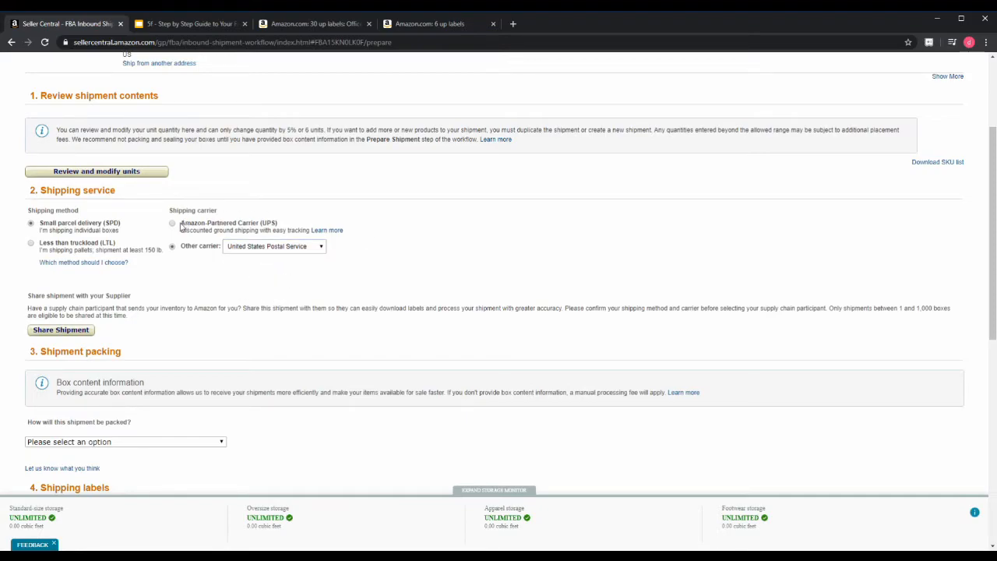
click(173, 225)
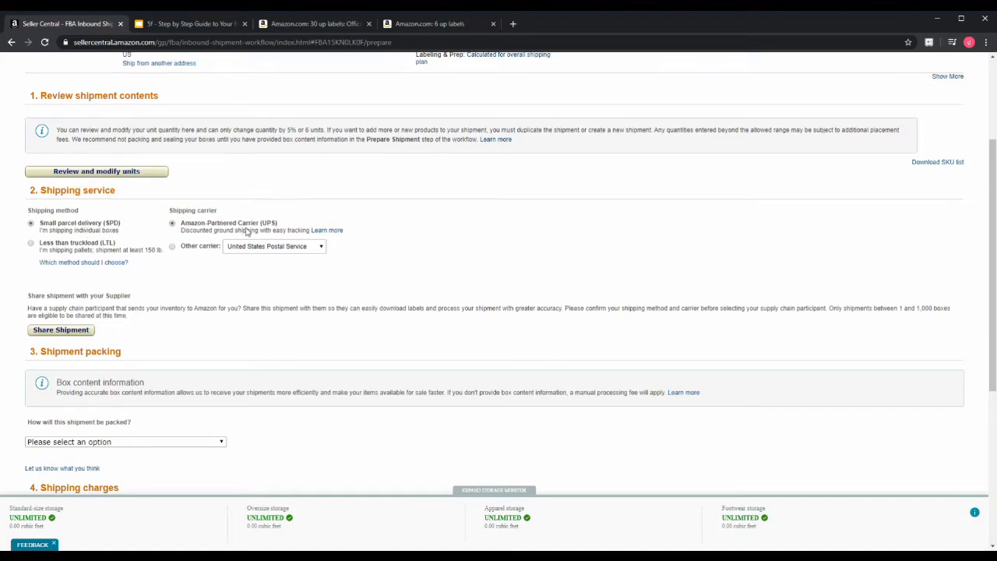
Step: Set the EWR4 shipment's packing to Everything in one box
scroll(163, 246, down, 2)
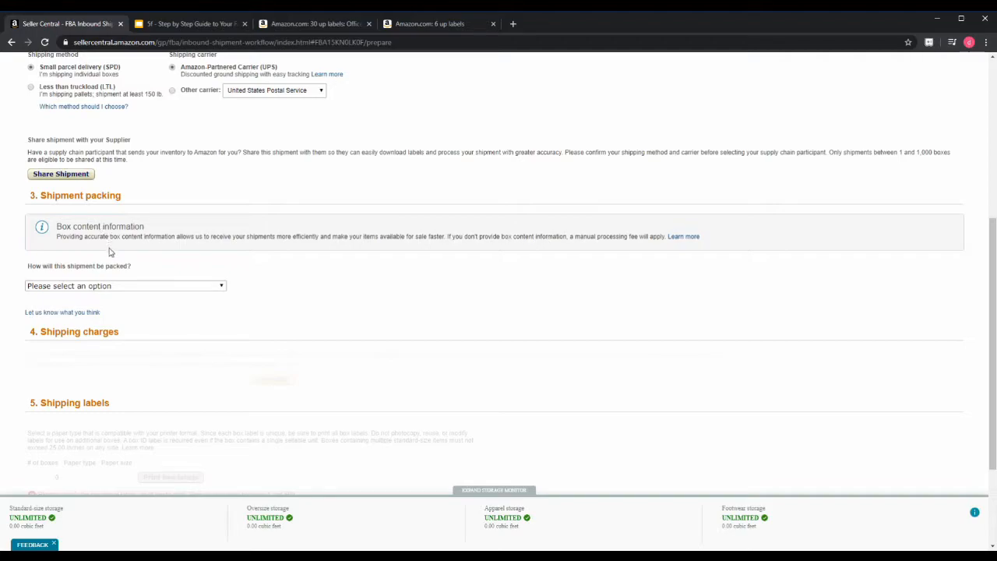
click(222, 287)
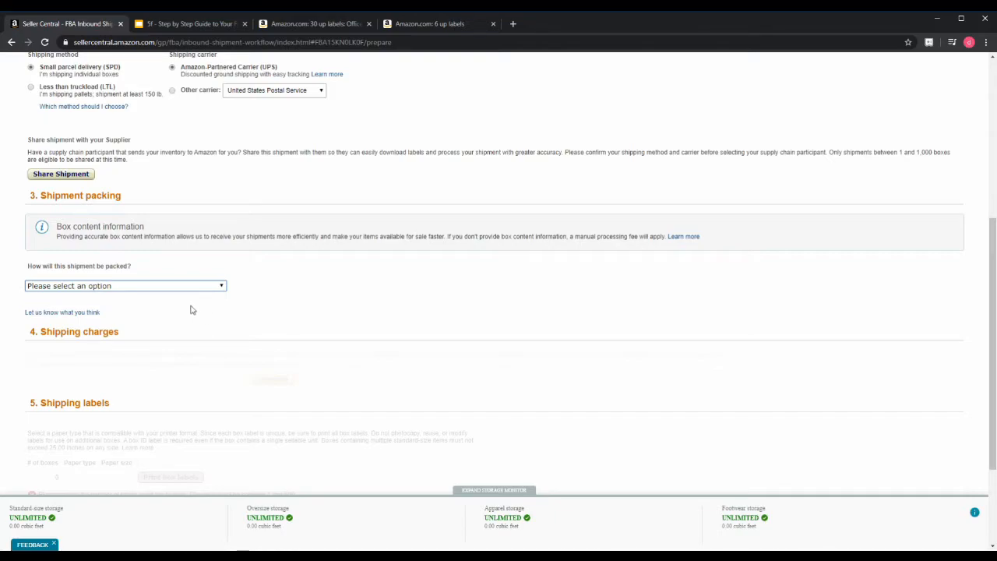
click(92, 311)
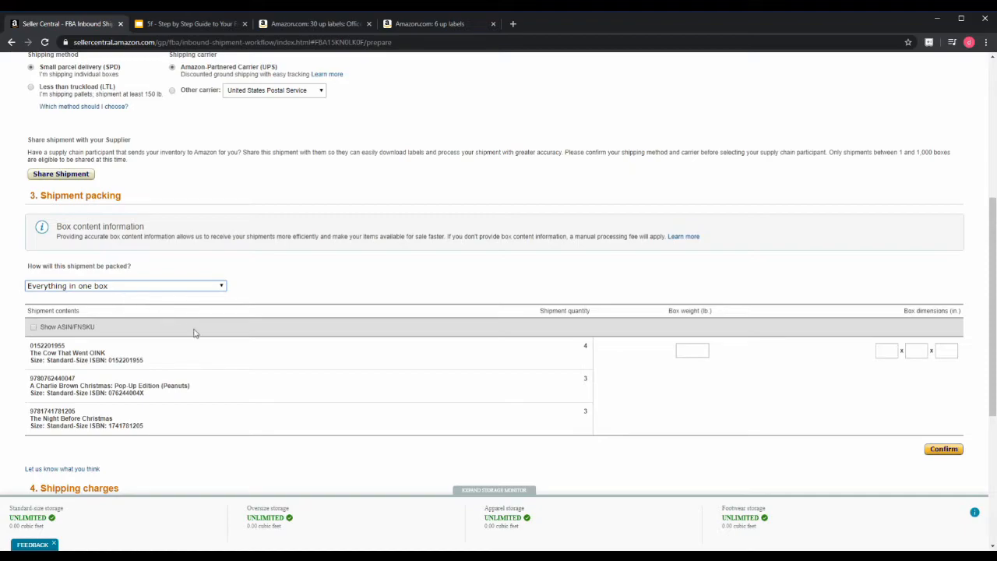
Step: Enter a box weight of 3.5 lb and dimensions of 12 x 12 x 12 in, and confirm the box information
scroll(154, 358, down, 1)
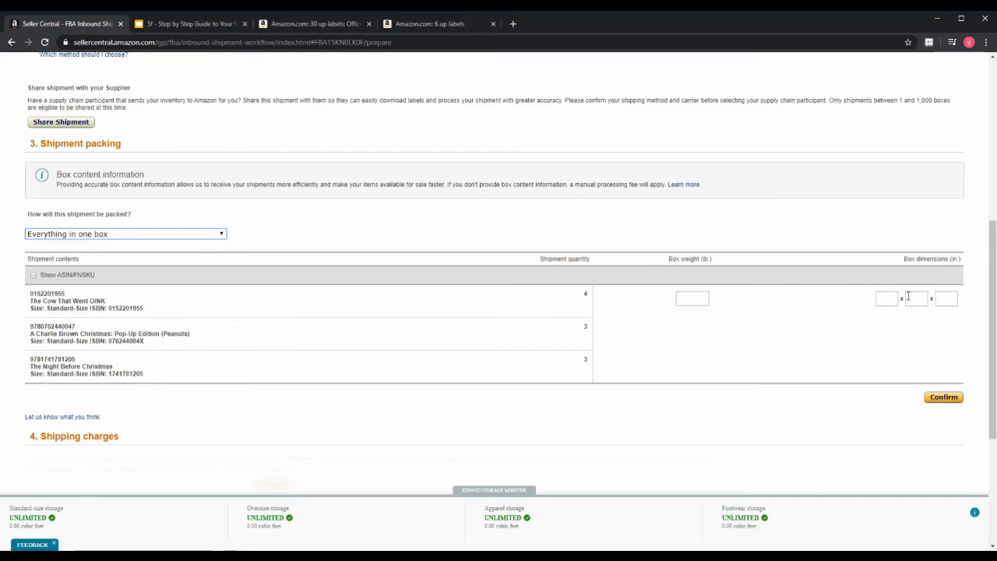
click(693, 301)
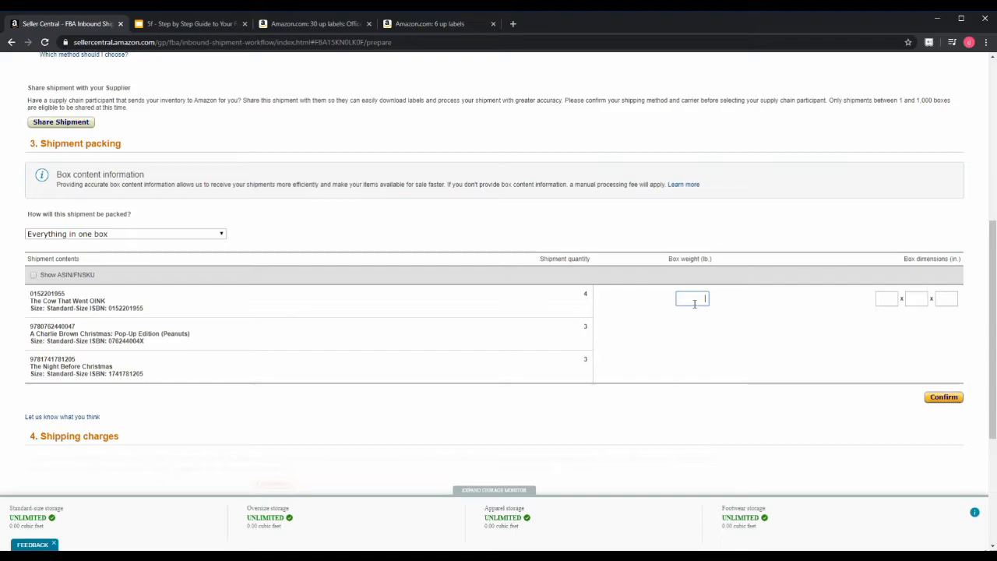
click(877, 296)
text(12)
key(Tab)
text(12)
key(Tab)
text(12)
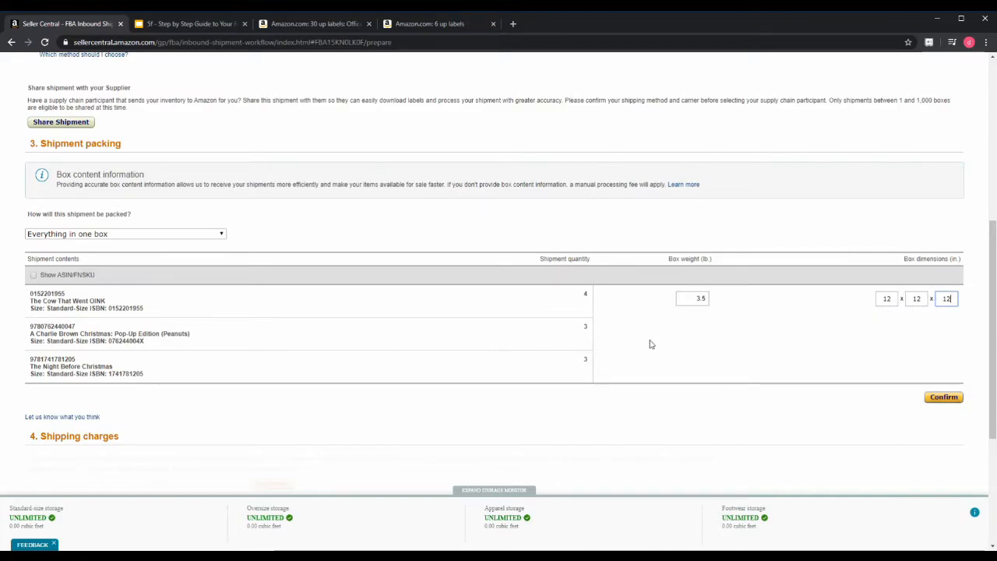
click(938, 396)
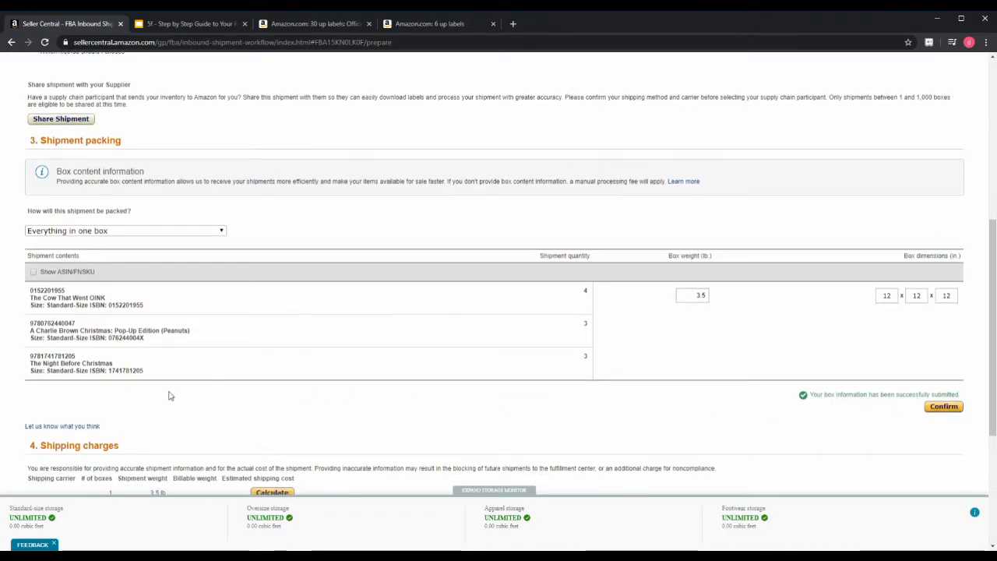
Step: Calculate the shipping charges for the box, agree to the terms and conditions, and accept the charges
scroll(73, 345, down, 2)
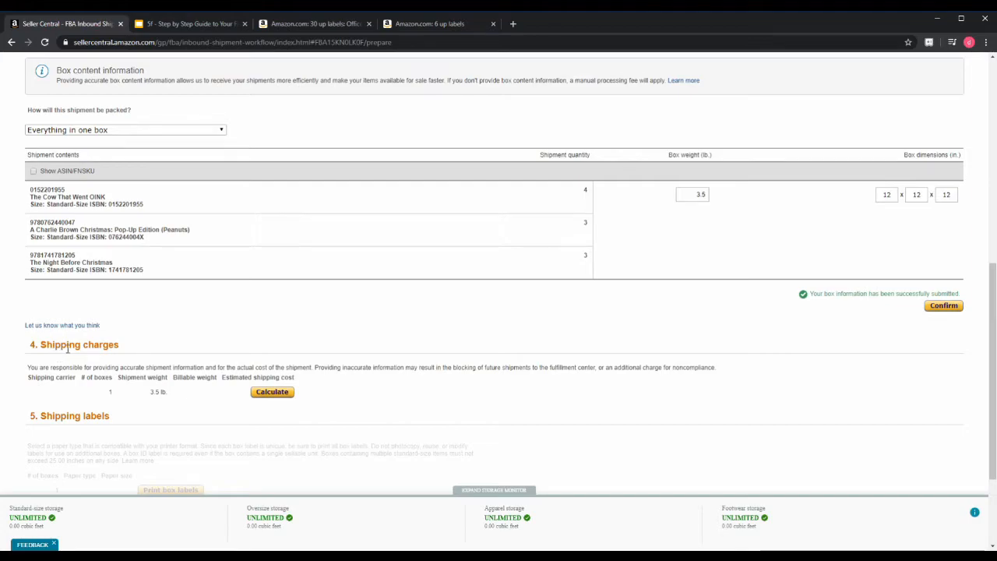
scroll(68, 348, down, 1)
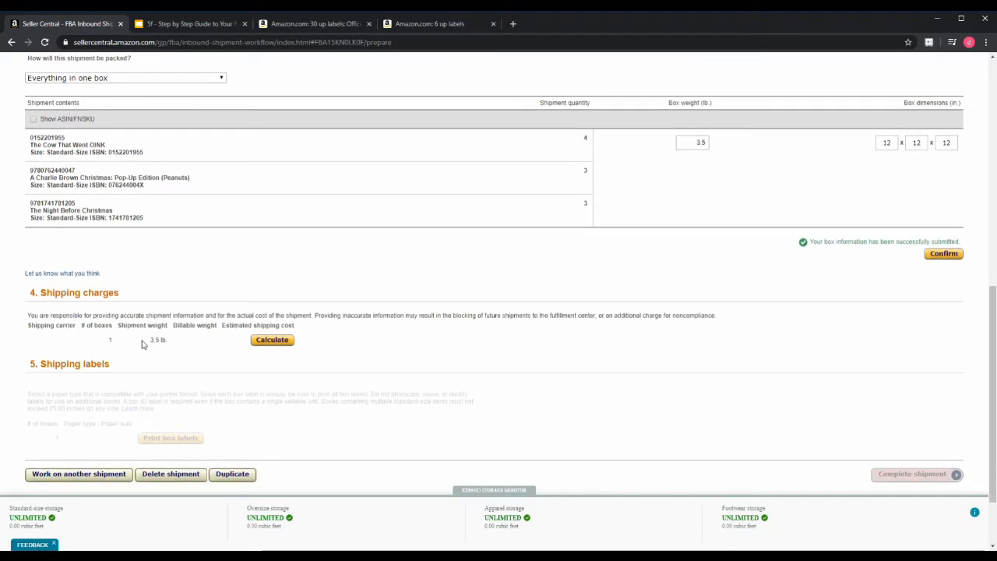
click(271, 341)
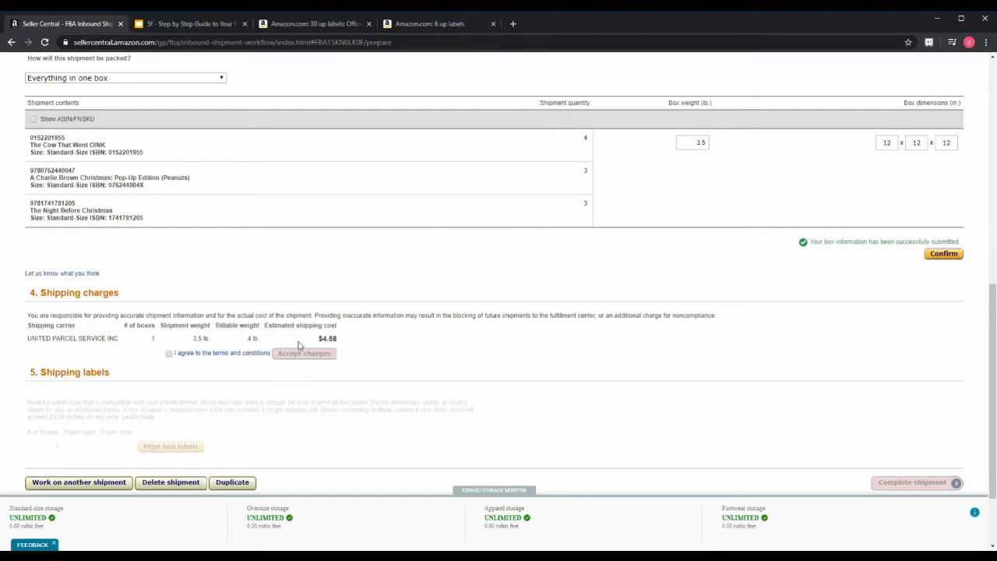
click(168, 353)
click(316, 359)
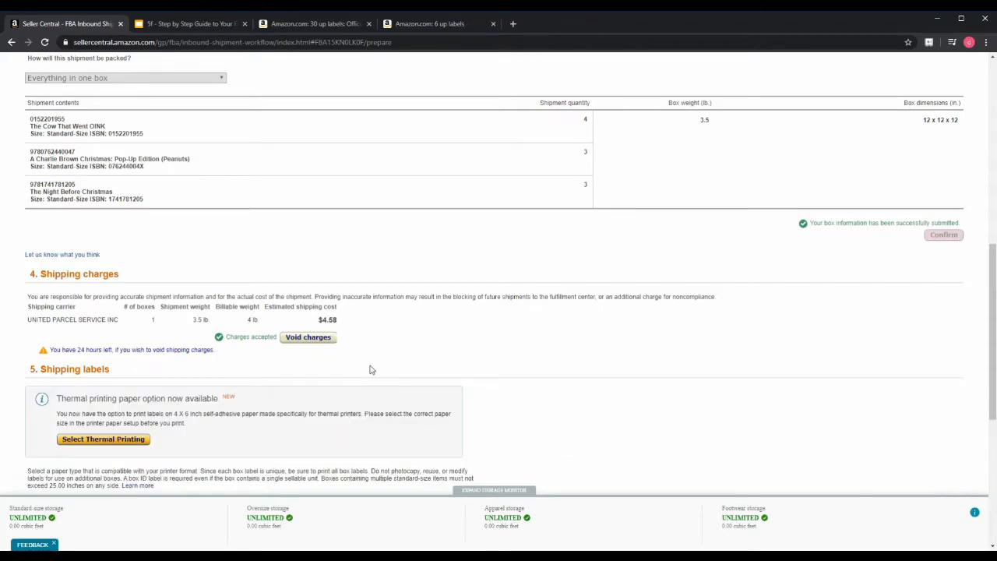
drag(700, 120, 713, 123)
Step: Generate the box labels on Blank Rectangle Label paper and examine the FBA box label and UPS label in the PDF
scroll(357, 336, down, 2)
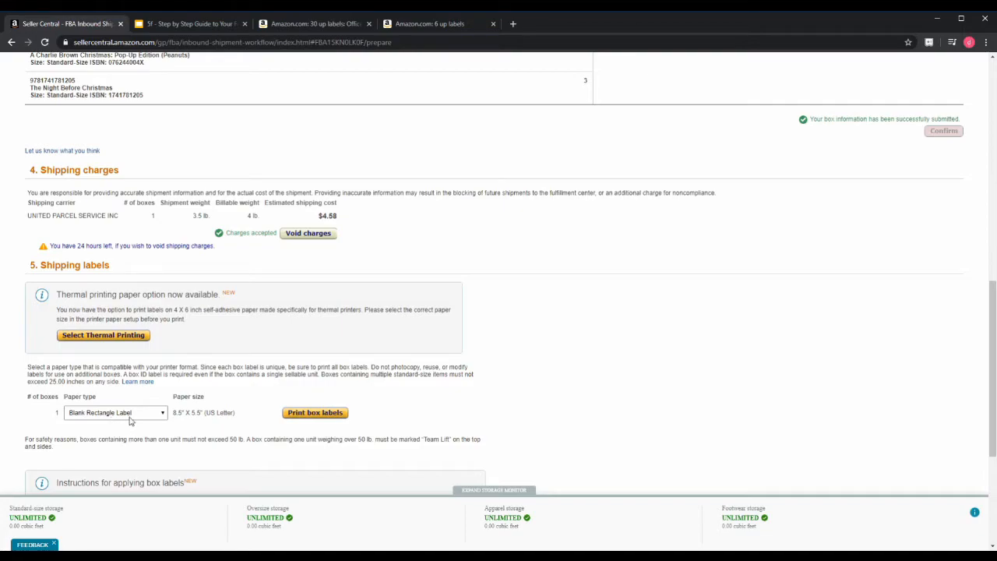
click(305, 415)
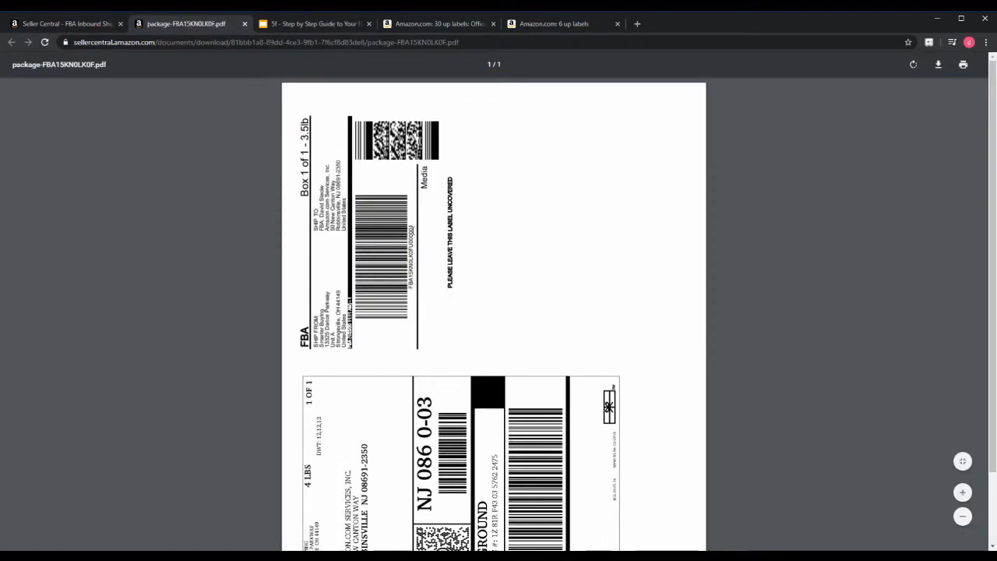
scroll(413, 230, down, 1)
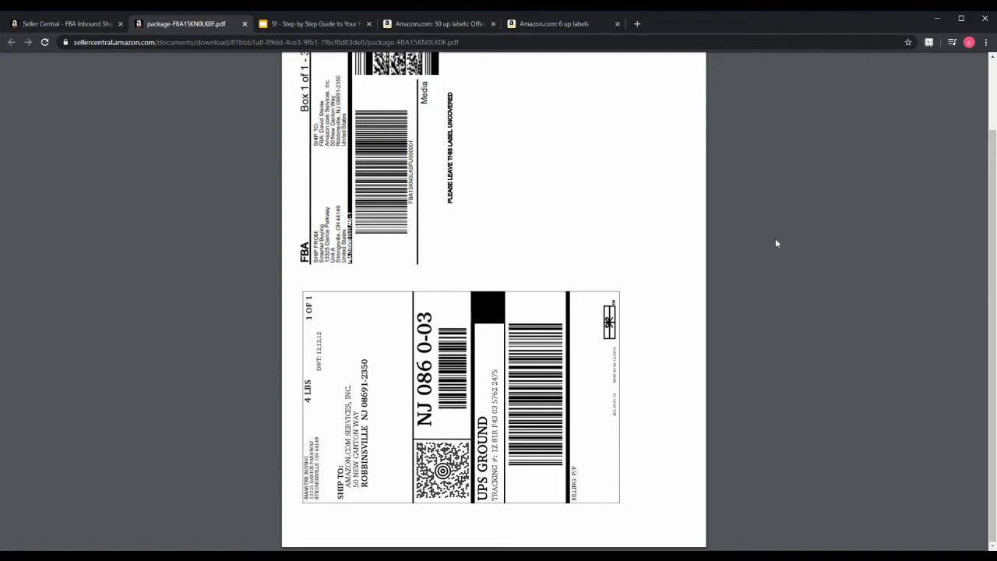
scroll(775, 238, up, 2)
scroll(527, 304, down, 1)
scroll(463, 417, up, 1)
scroll(464, 417, up, 1)
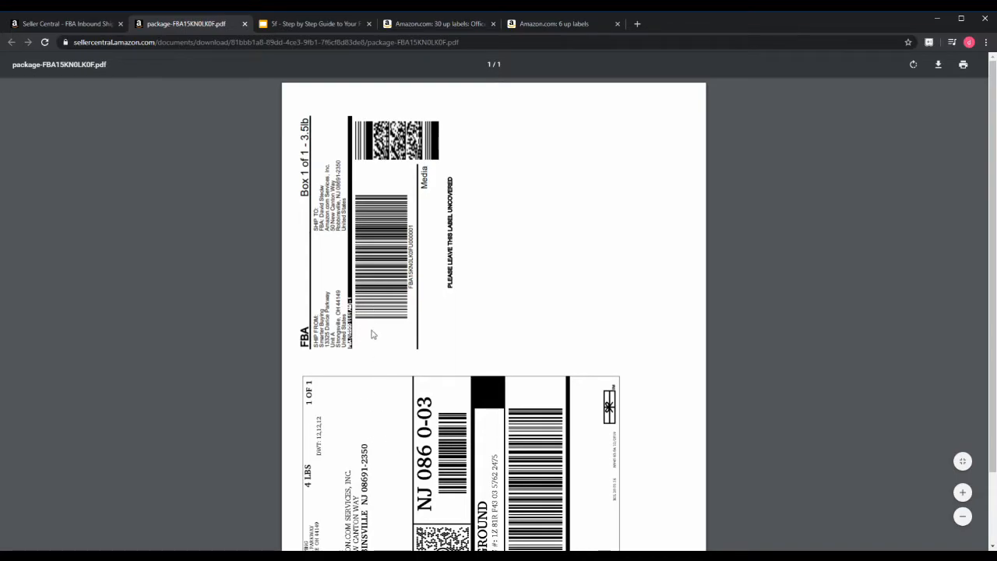
Step: Close the box label PDF and complete the EWR4 shipment
click(244, 24)
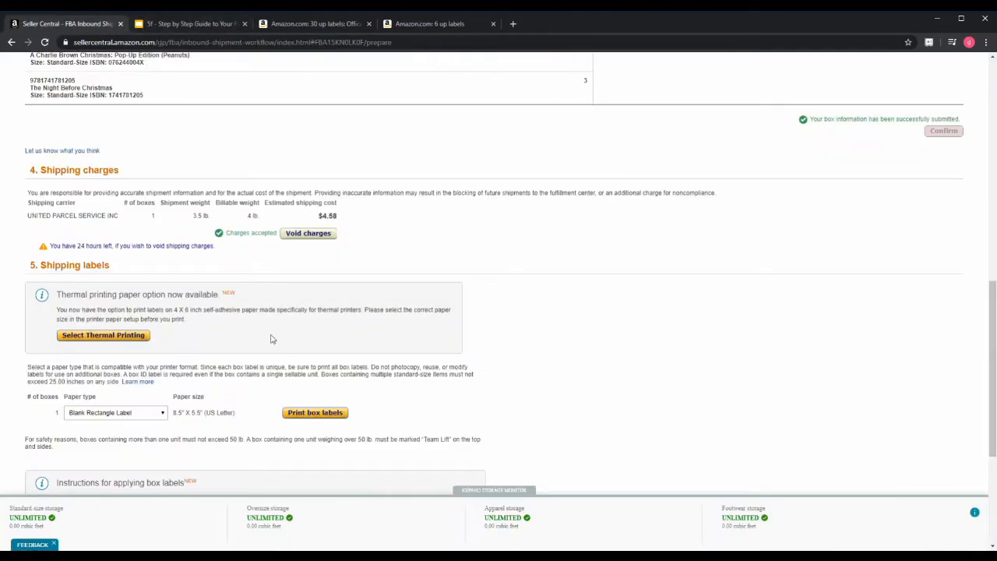
scroll(261, 363, down, 3)
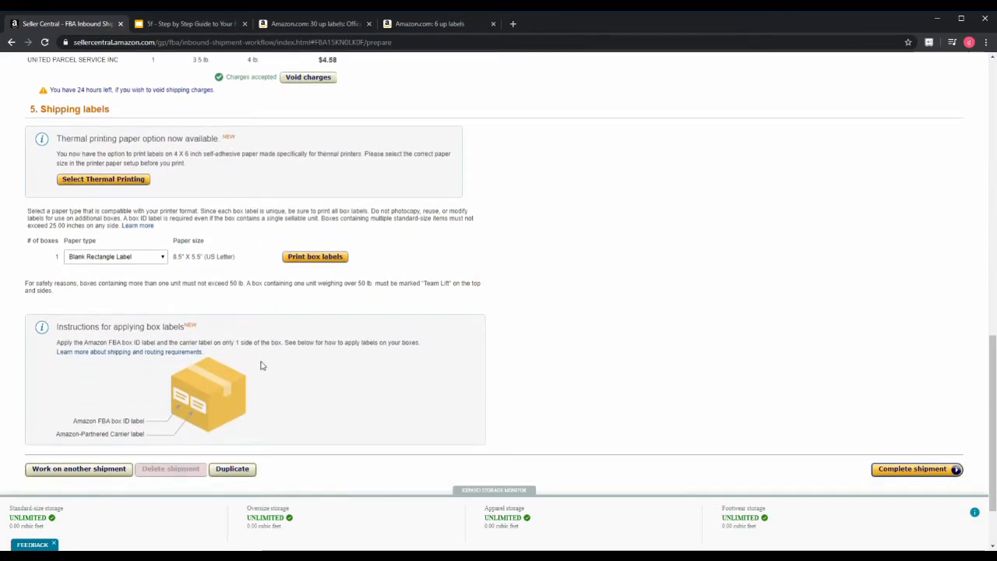
scroll(262, 365, down, 1)
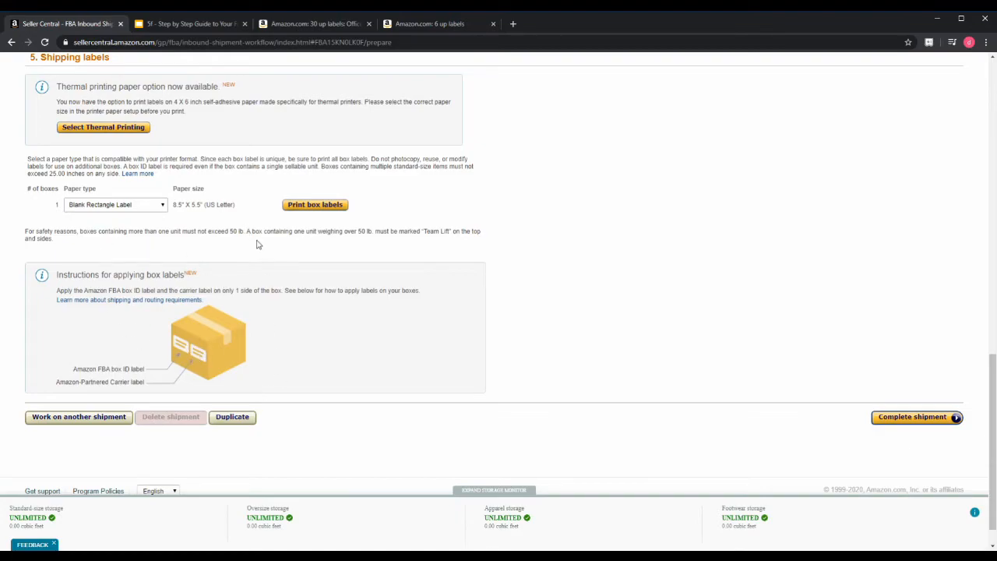
click(893, 422)
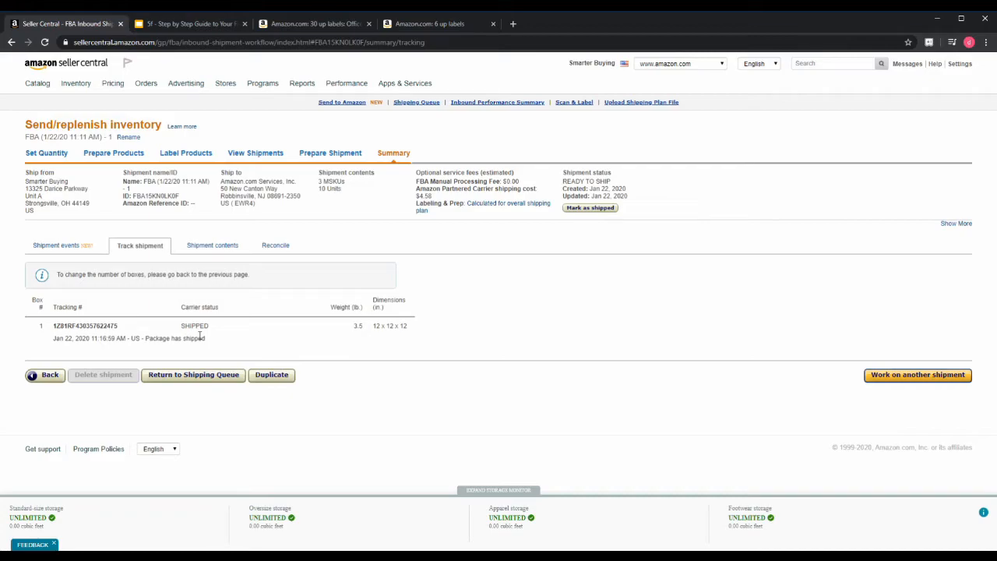
Step: Open the IND9 shipment from the FBA shipping queue and review the units of each book
mouse_move(78, 86)
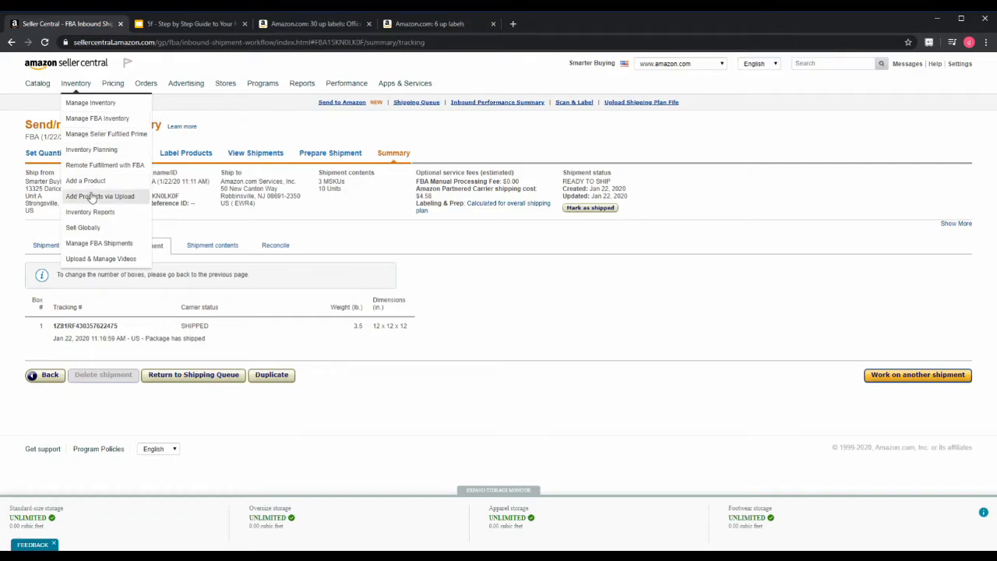
click(124, 249)
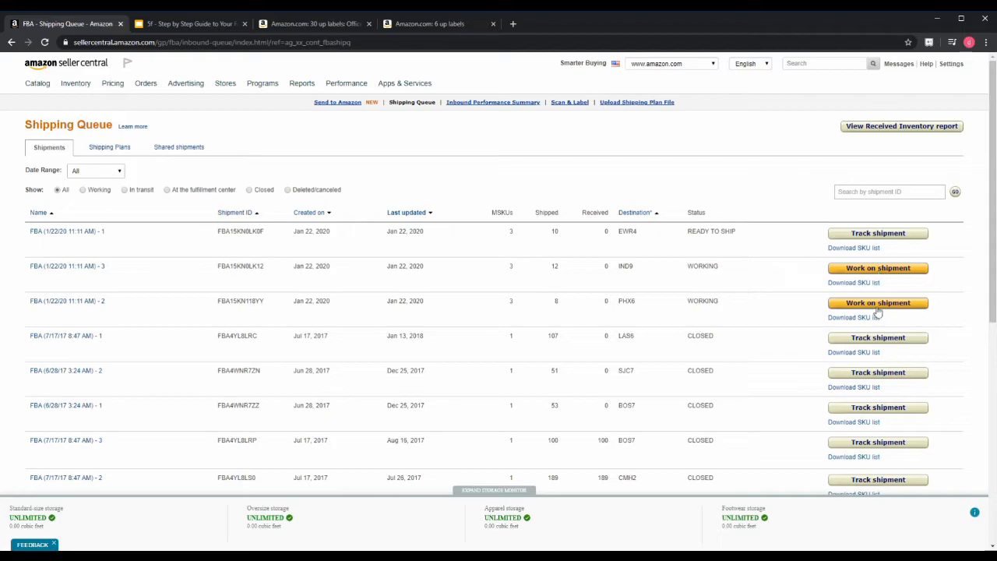
click(877, 269)
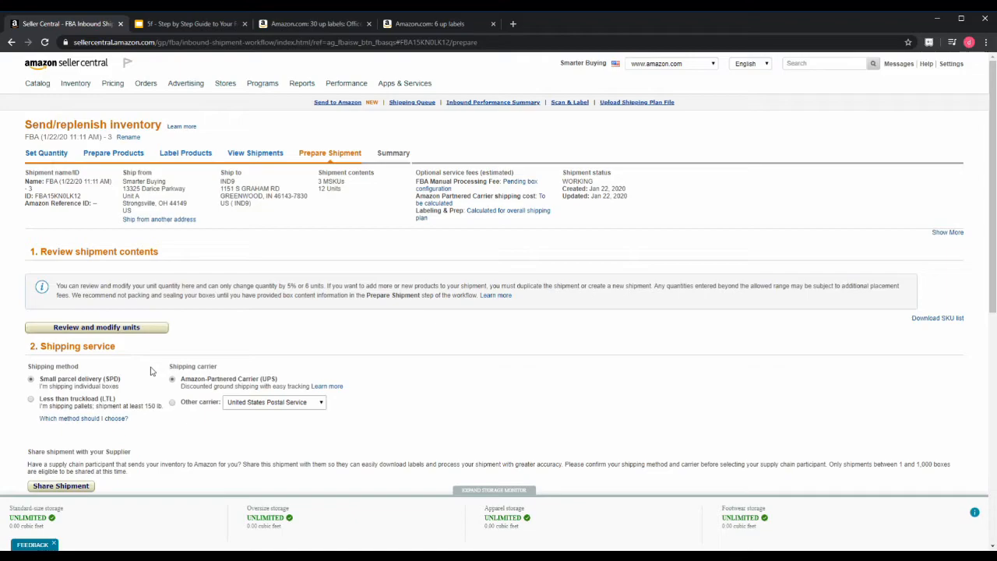
click(113, 330)
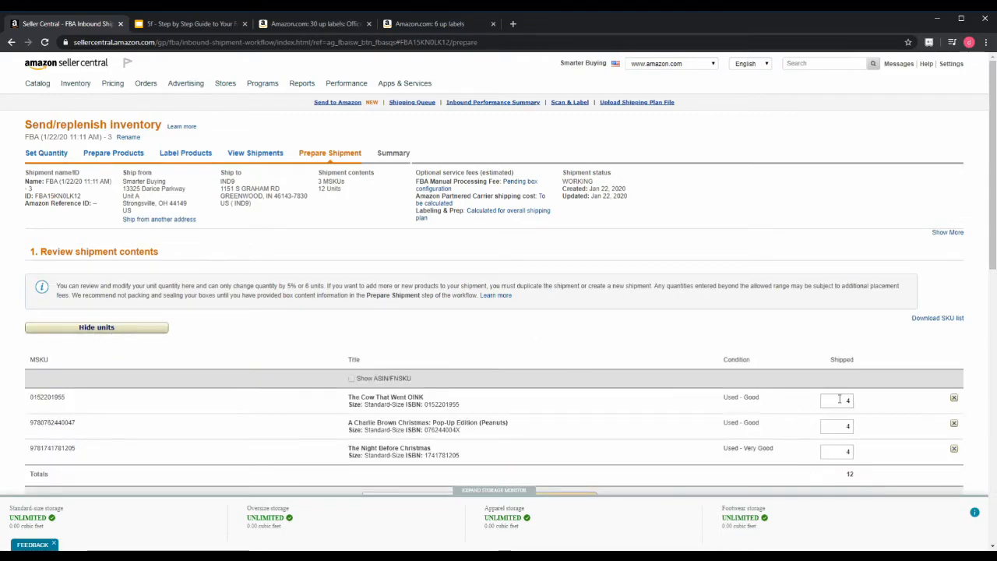
scroll(801, 423, down, 1)
click(154, 278)
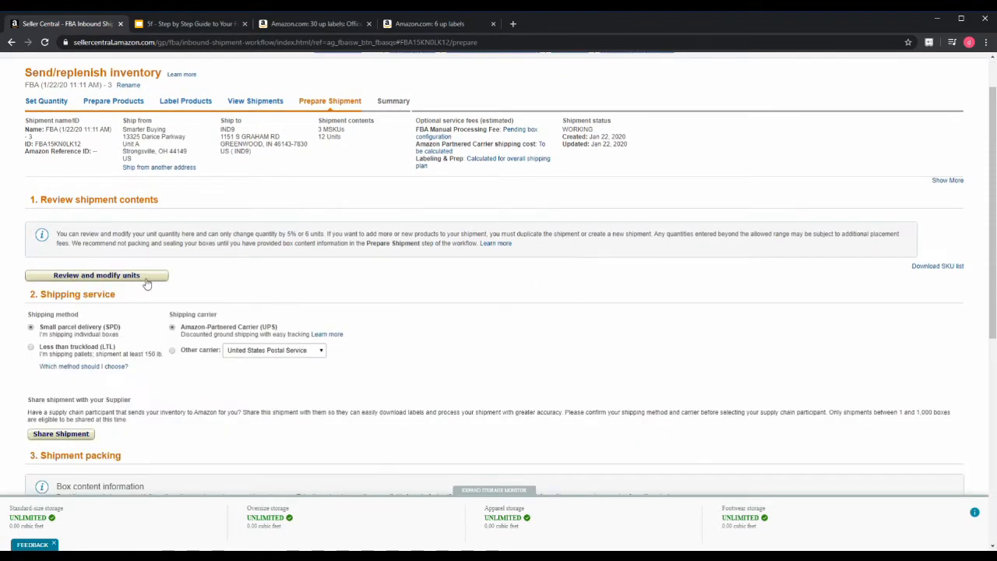
Step: Set the IND9 shipment's method to Less than truckload (LTL) and its packing to One SKU per box
click(31, 348)
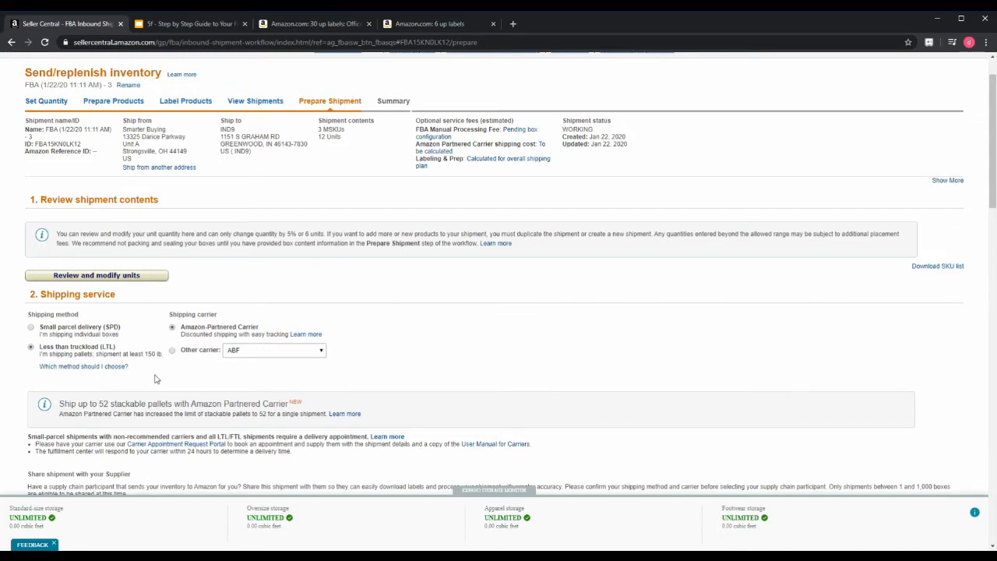
scroll(155, 379, down, 5)
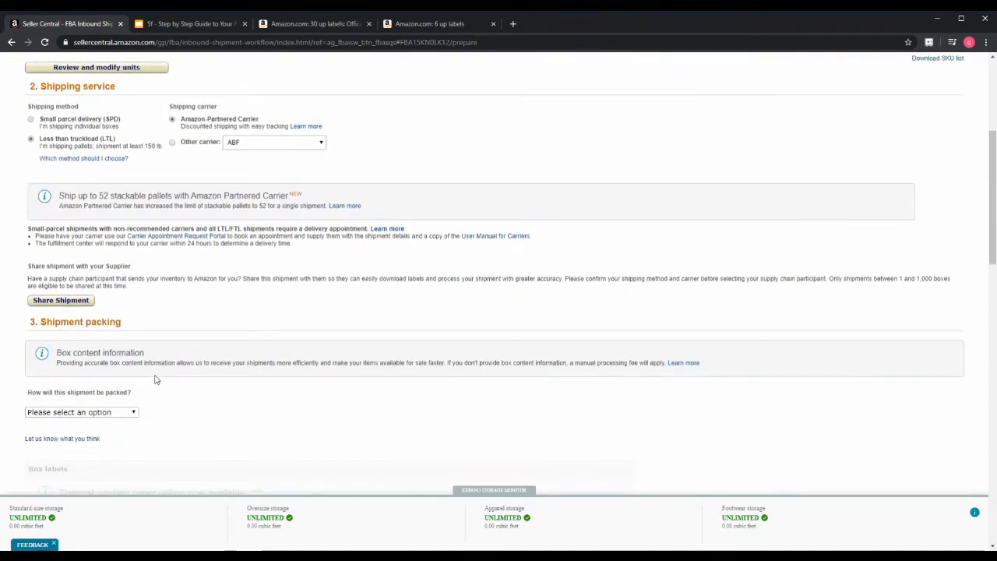
scroll(148, 374, down, 2)
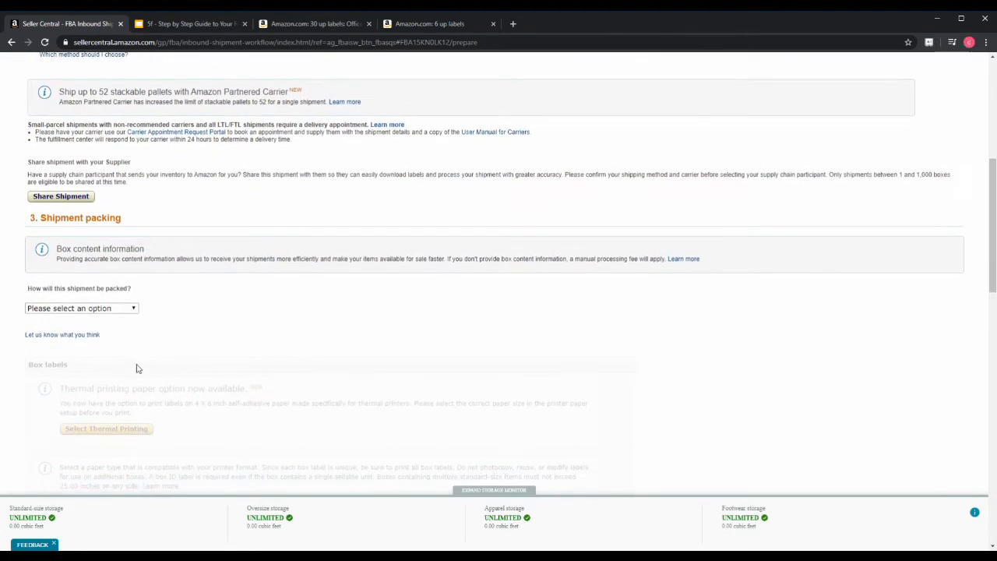
click(76, 340)
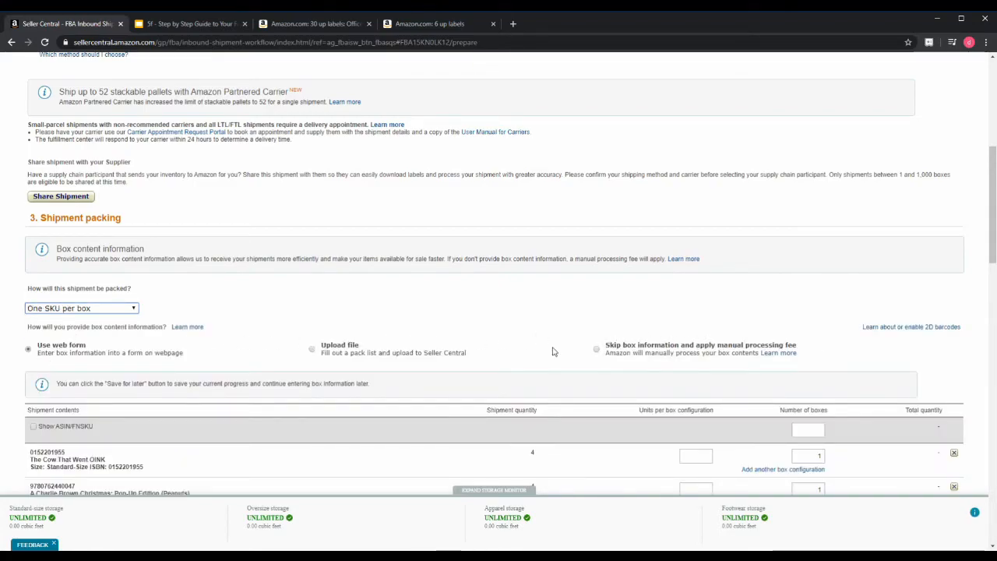
Step: Set The Cow That Went OINK to 1 unit per box in 4 boxes in the shipment packing form
scroll(158, 357, down, 1)
scroll(158, 357, down, 1)
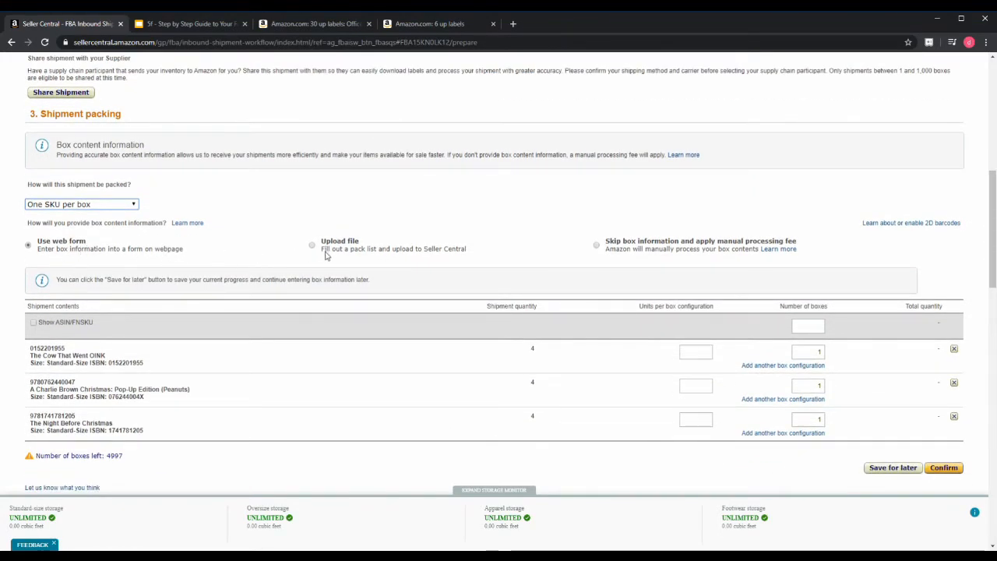
click(689, 356)
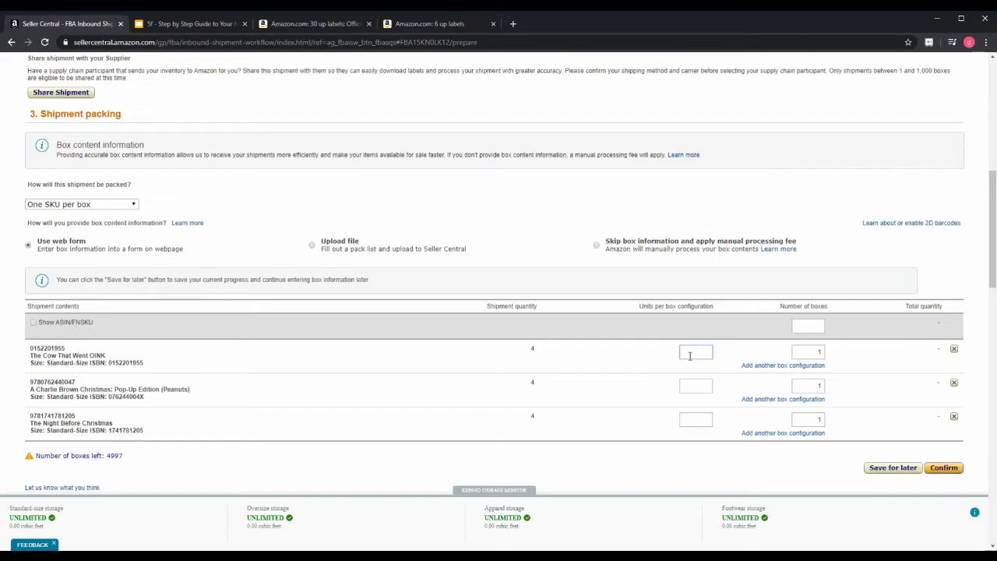
key(Tab)
text(4)
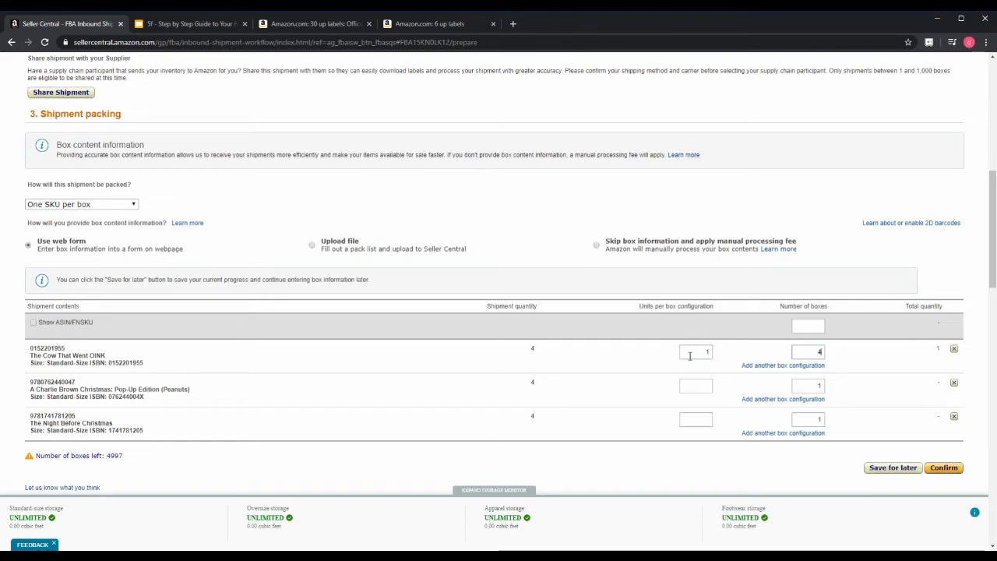
Step: Set A Charlie Brown Christmas and The Night Before Christmas to 1 unit per box in 4 boxes each, and confirm the box information
click(692, 383)
text(1)
key(Tab)
text(4)
click(706, 418)
text(1)
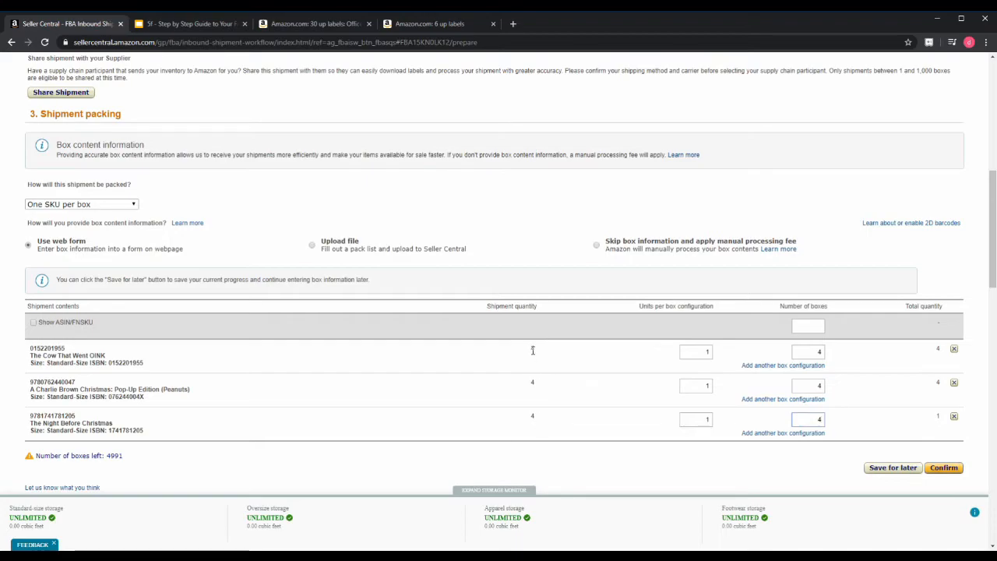
double_click(534, 417)
click(929, 357)
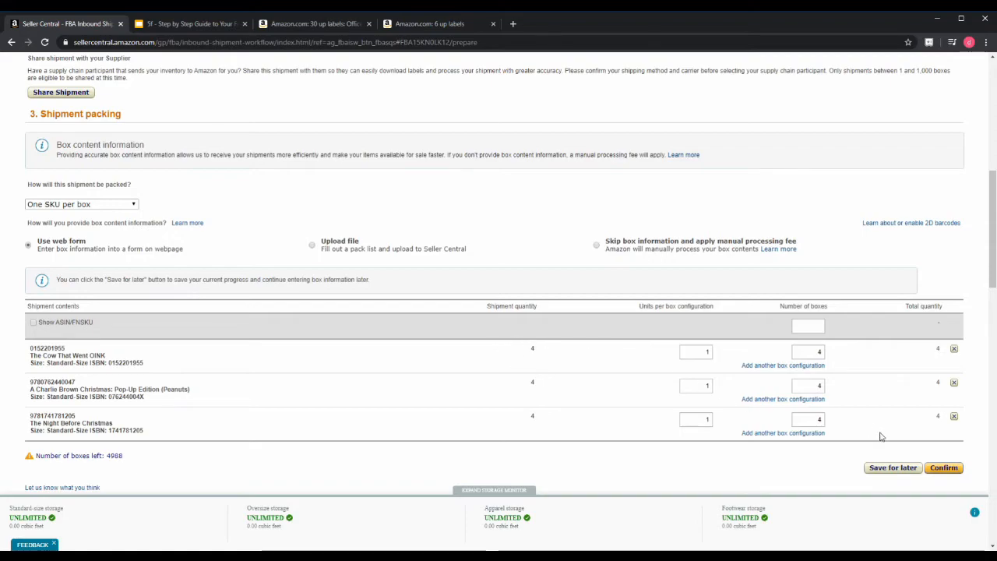
click(941, 470)
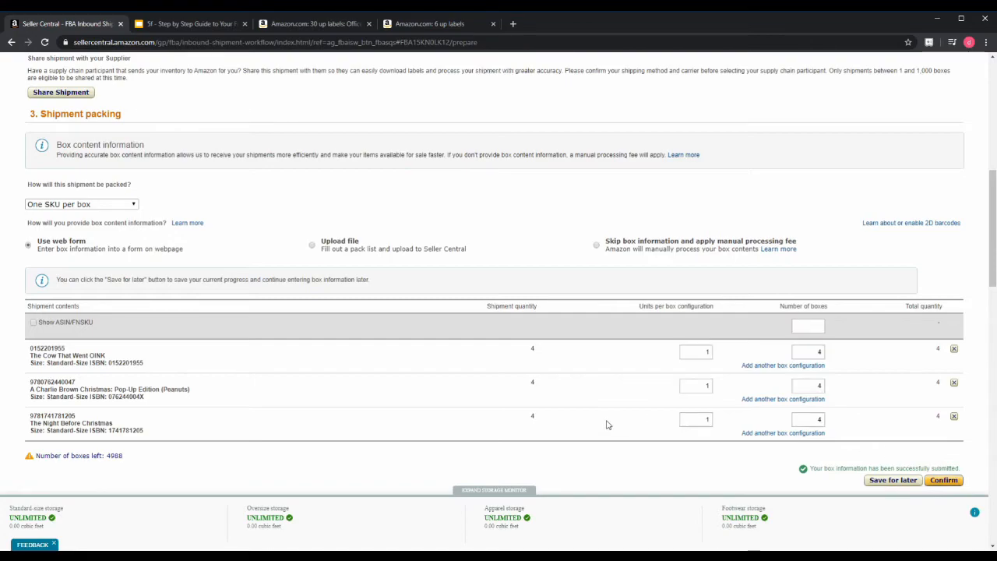
Step: Check the box label paper options and look at the Amazon results for 6 up labels
scroll(607, 424, down, 5)
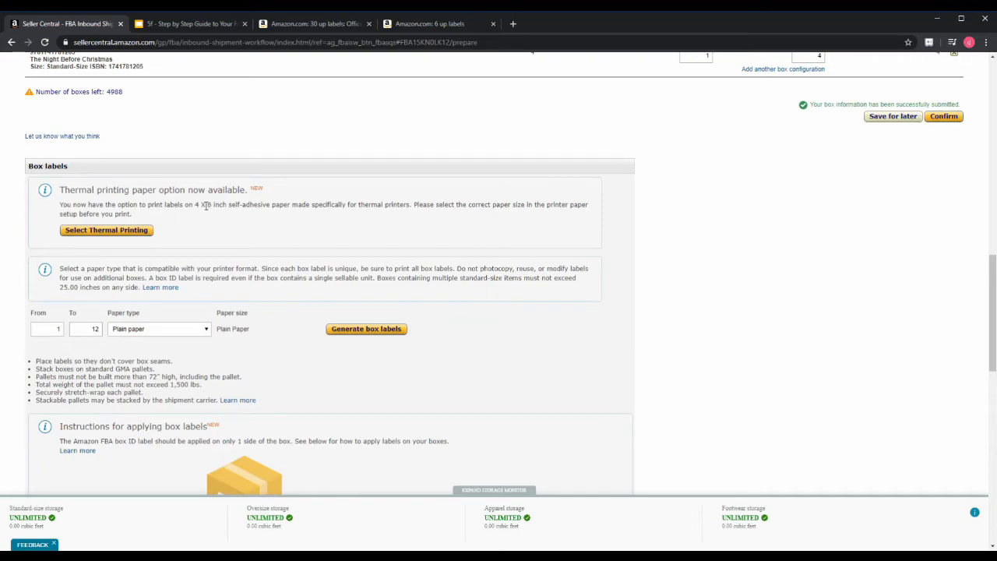
click(427, 24)
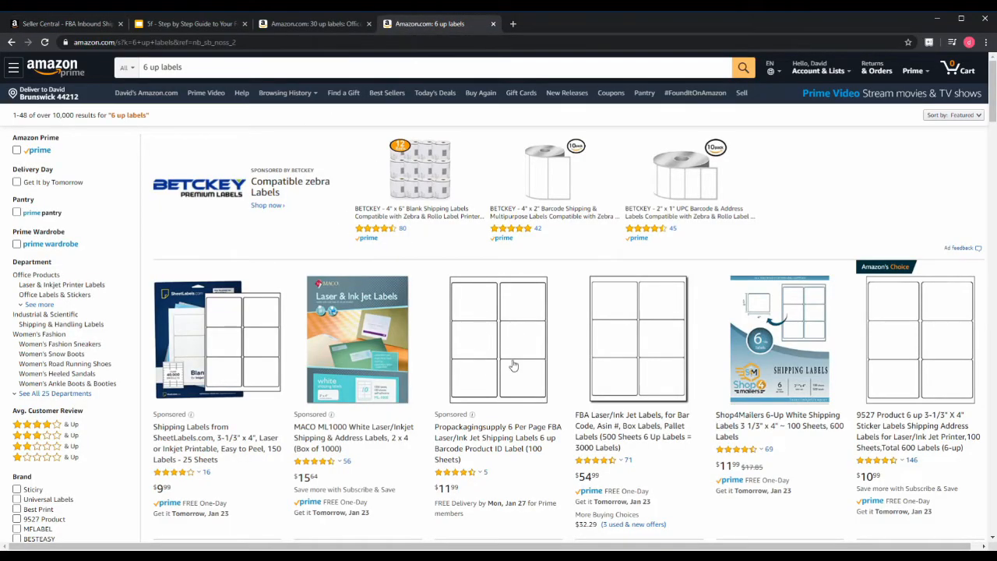
click(194, 24)
click(87, 24)
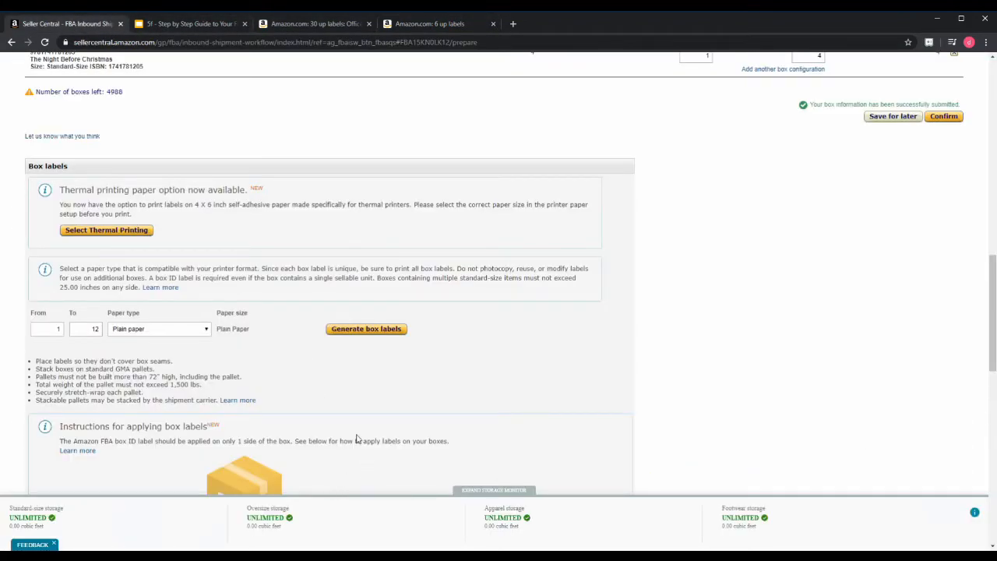
Step: Generate box labels 1 to 12 on plain paper, look through the label PDF and close it
click(356, 330)
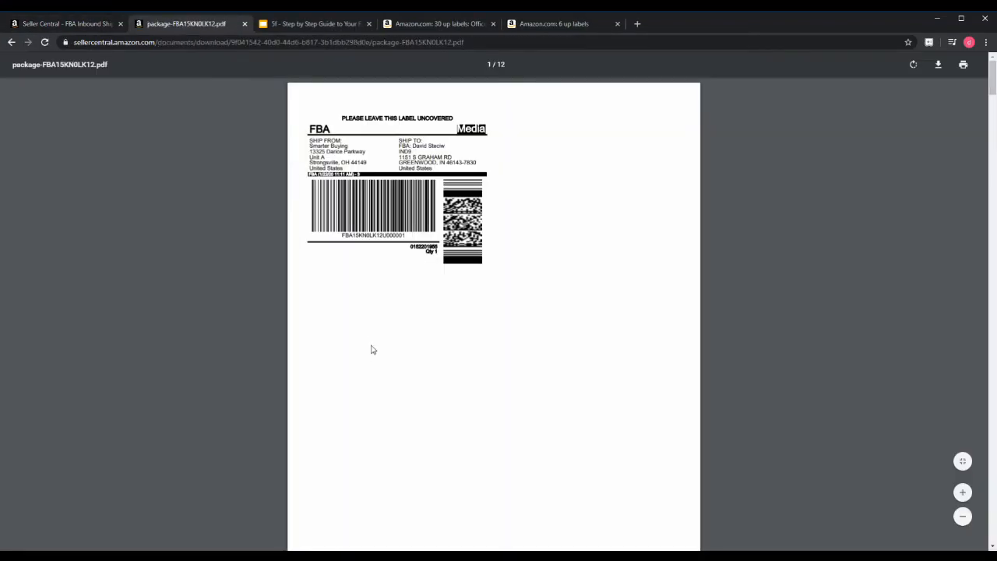
scroll(324, 189, down, 8)
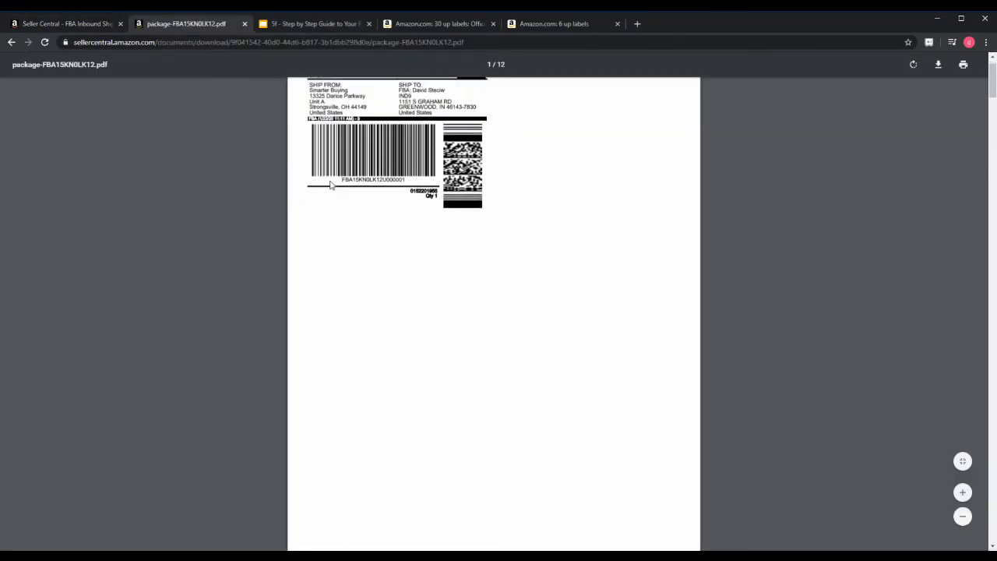
scroll(370, 280, down, 5)
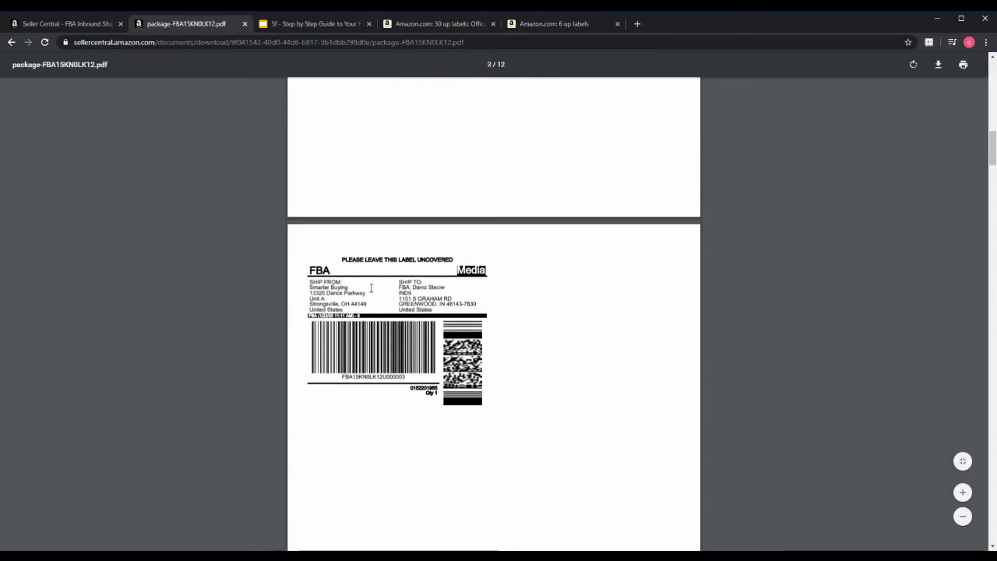
scroll(402, 363, down, 2)
scroll(404, 365, down, 6)
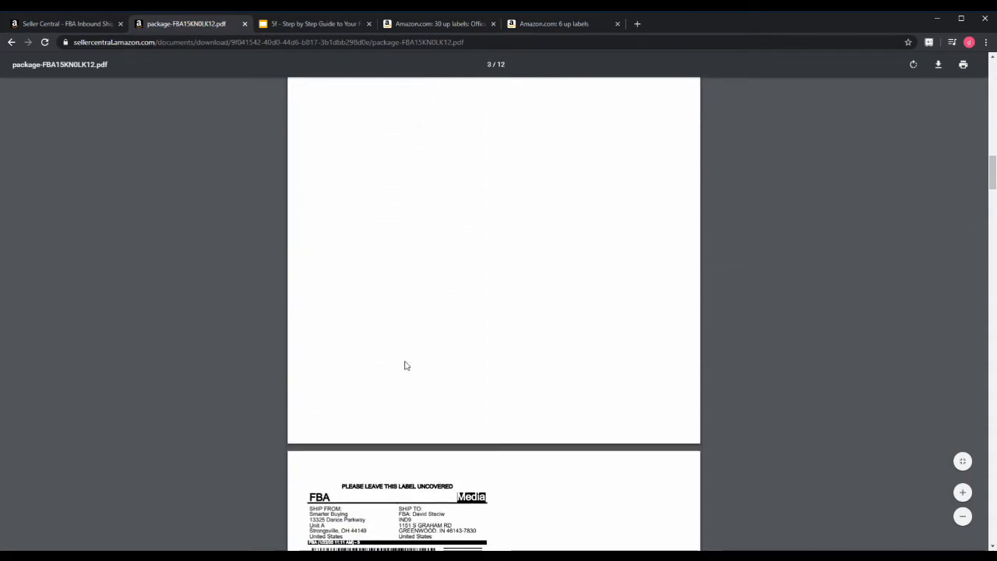
scroll(405, 365, down, 9)
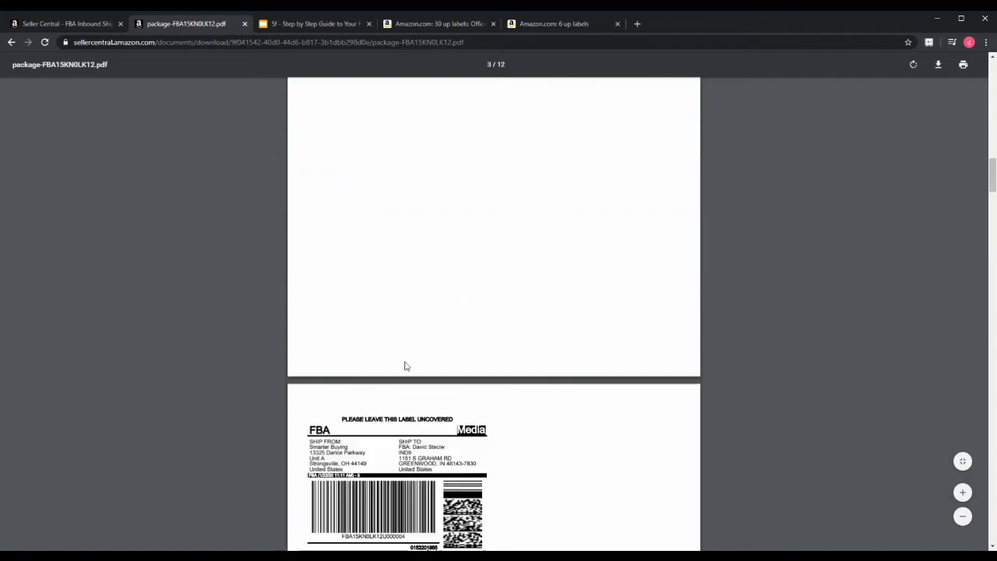
scroll(405, 365, down, 3)
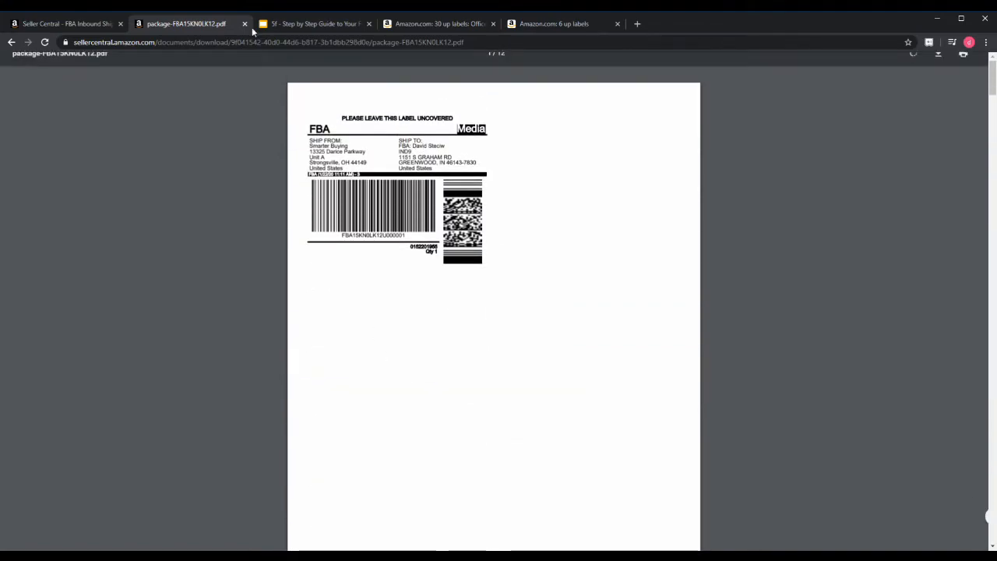
click(244, 24)
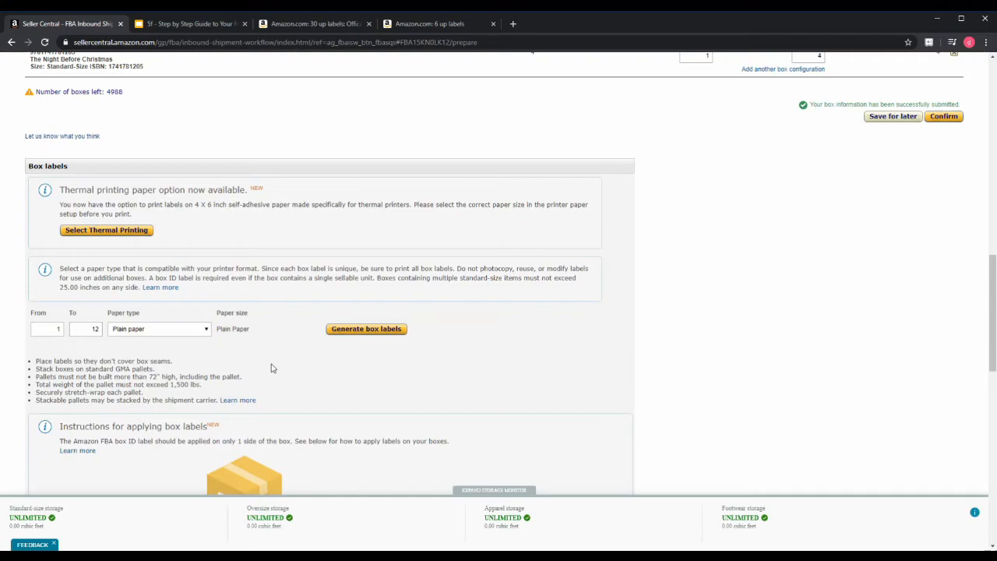
Step: Enter the pallet information as 1 pallet with a height of 50 in. and a weight of 150 lb
scroll(272, 368, down, 2)
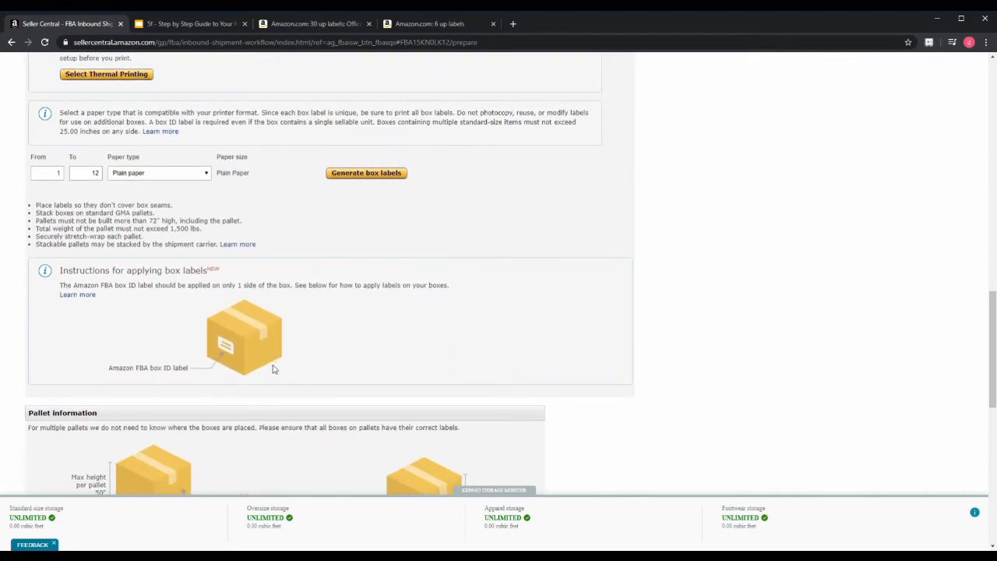
scroll(272, 368, down, 1)
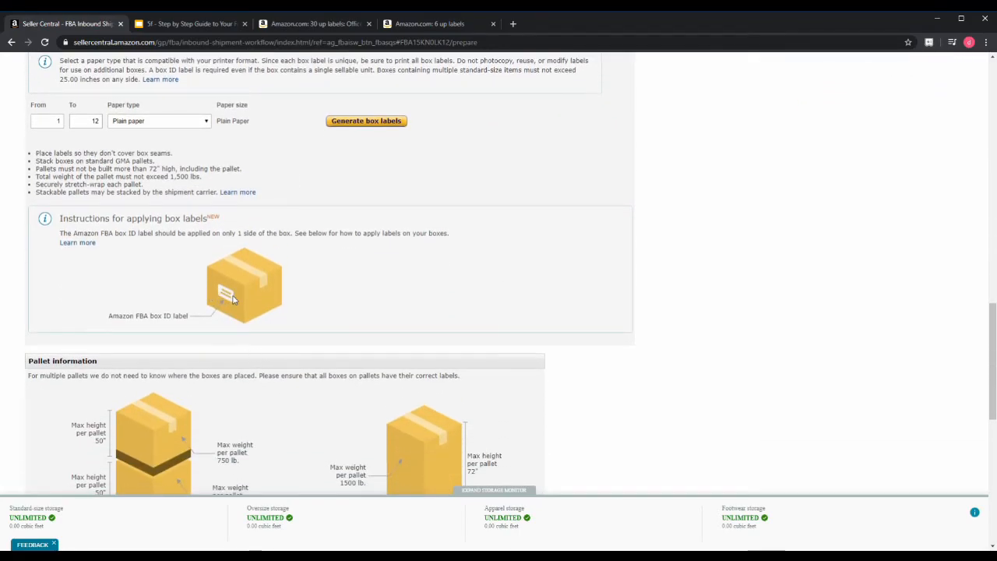
scroll(225, 255, down, 1)
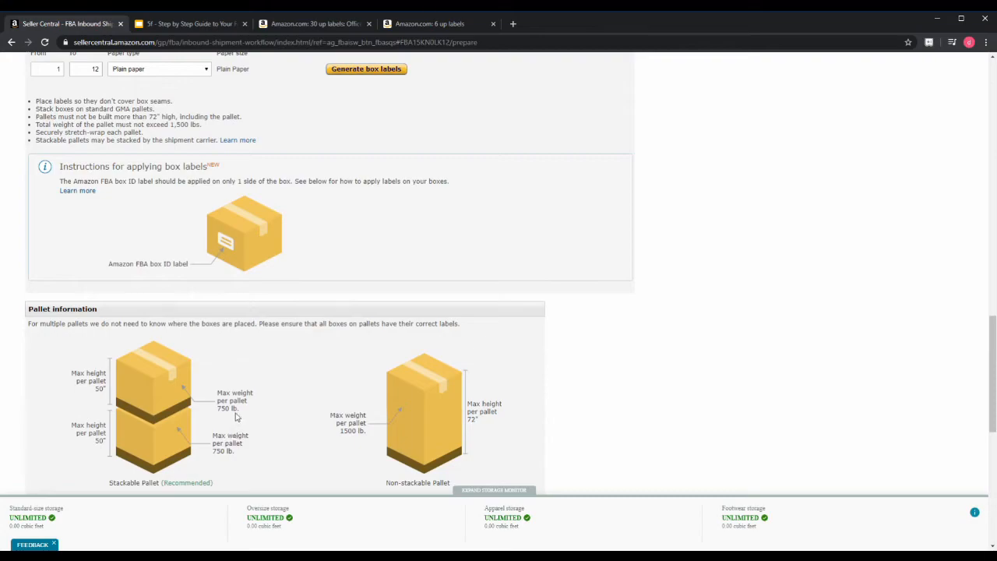
scroll(234, 405, down, 3)
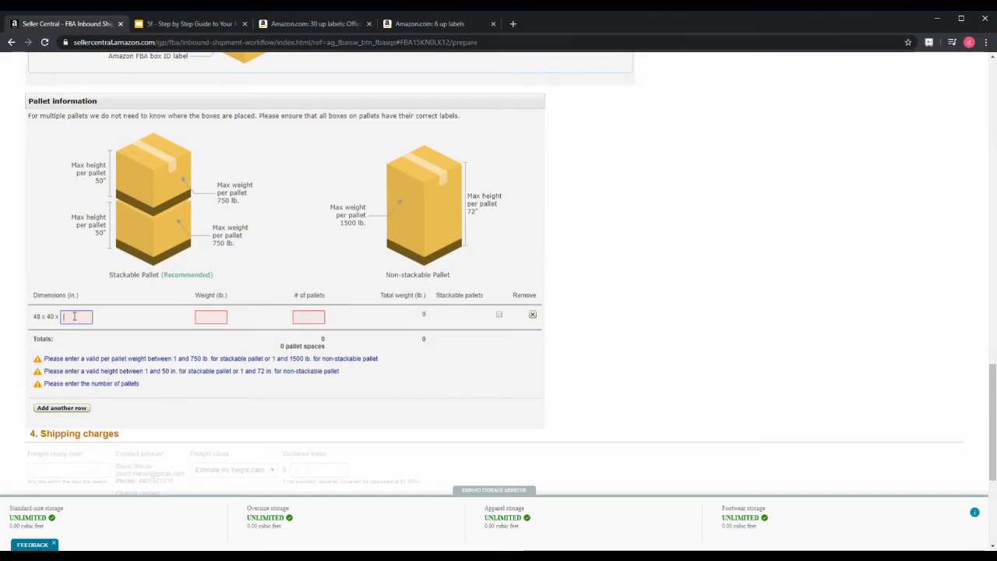
text(50)
click(199, 317)
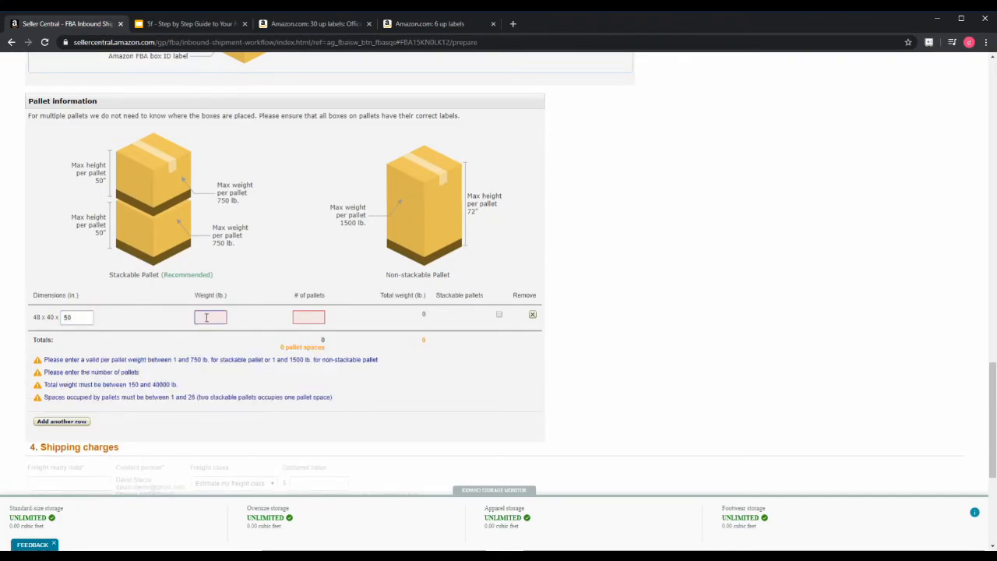
text(150)
key(Tab)
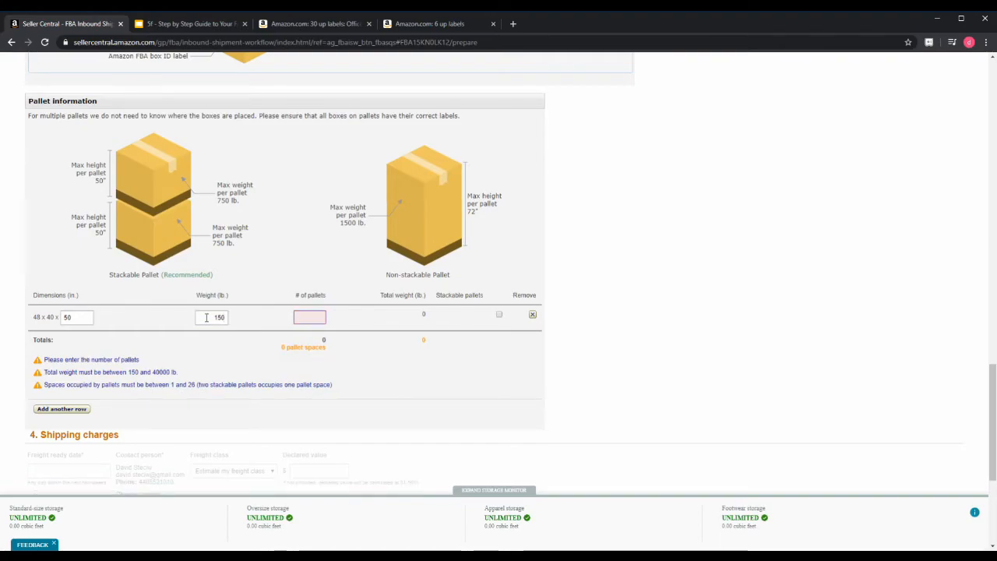
text(1)
key(Tab)
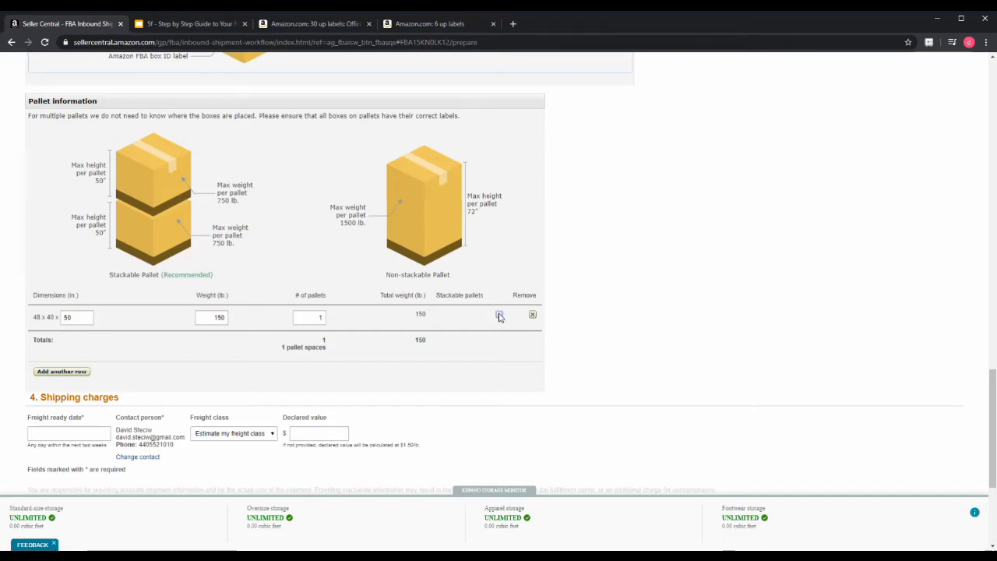
Step: Calculate the shipping charges with a freight ready date of 01/24/2020, an estimated freight class and a declared value of $1500
scroll(125, 401, down, 2)
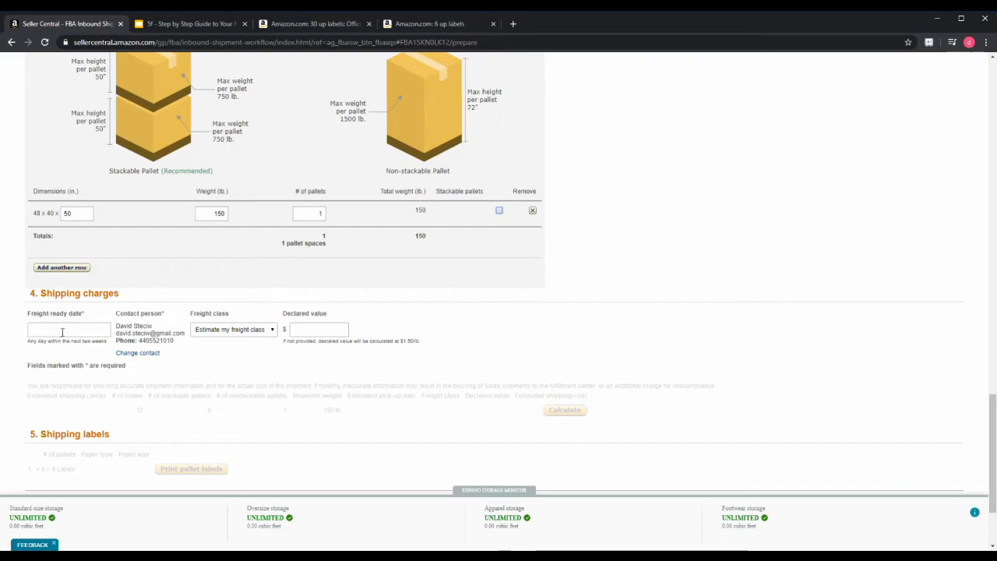
click(63, 332)
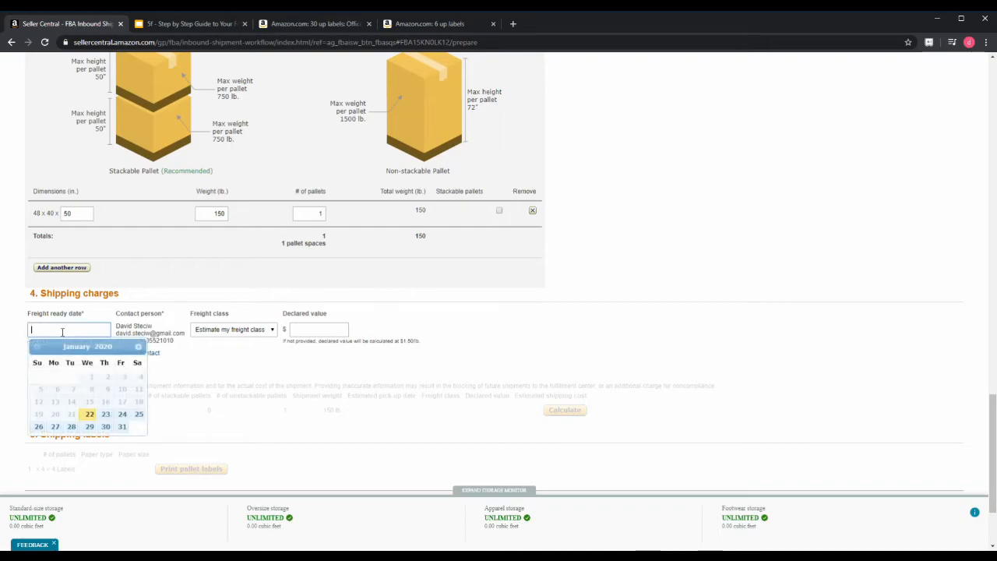
click(122, 414)
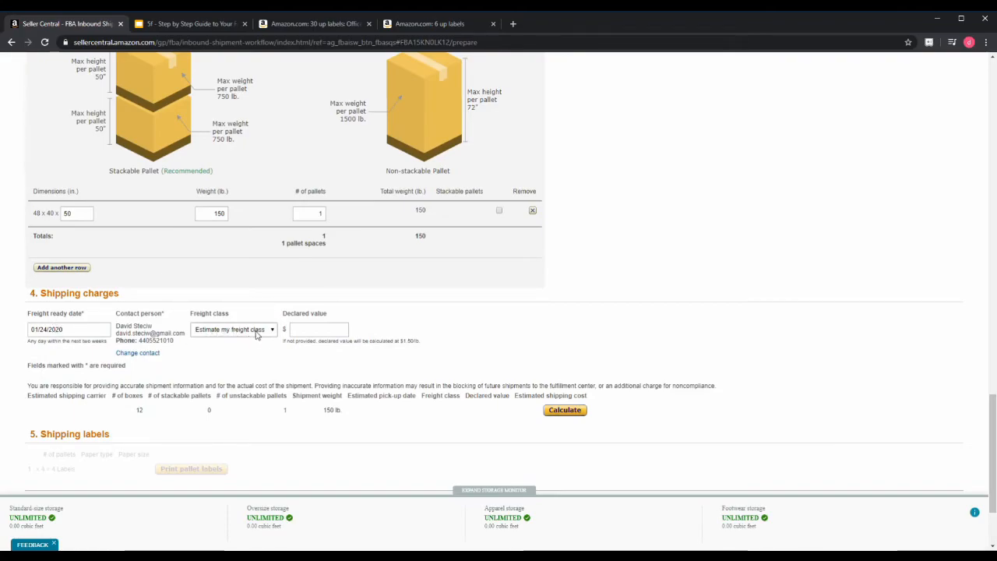
click(257, 333)
click(315, 332)
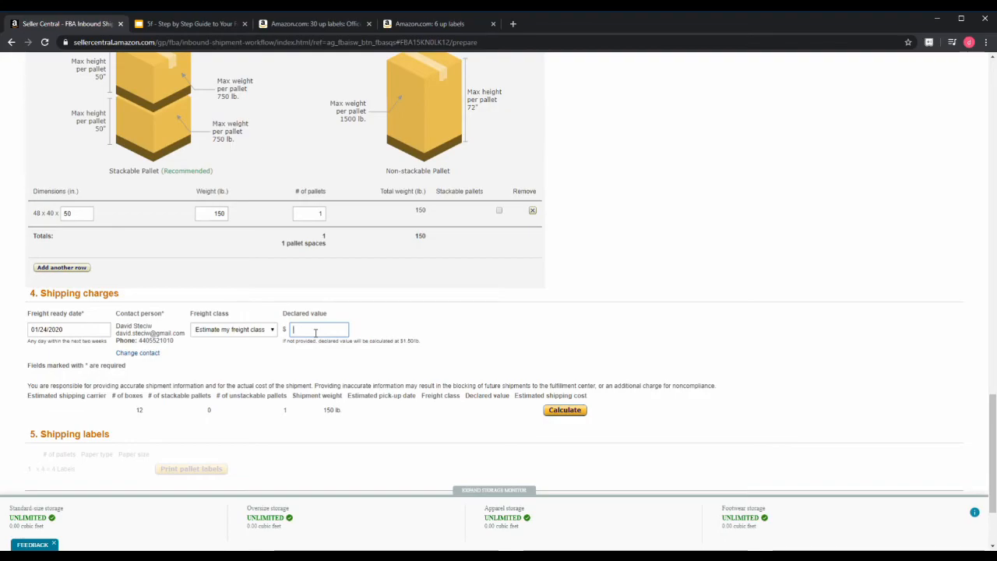
text(1500)
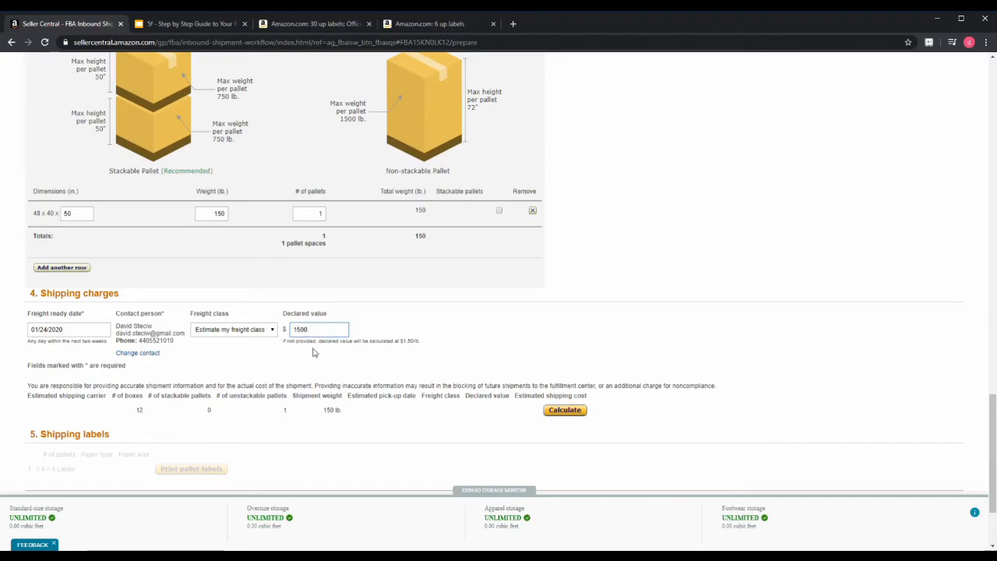
click(265, 361)
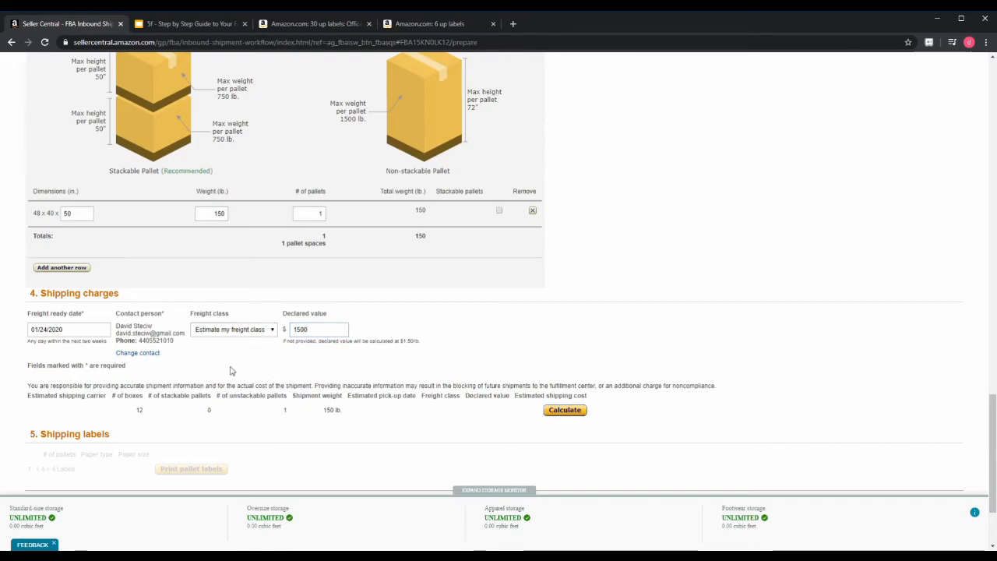
scroll(318, 362, down, 1)
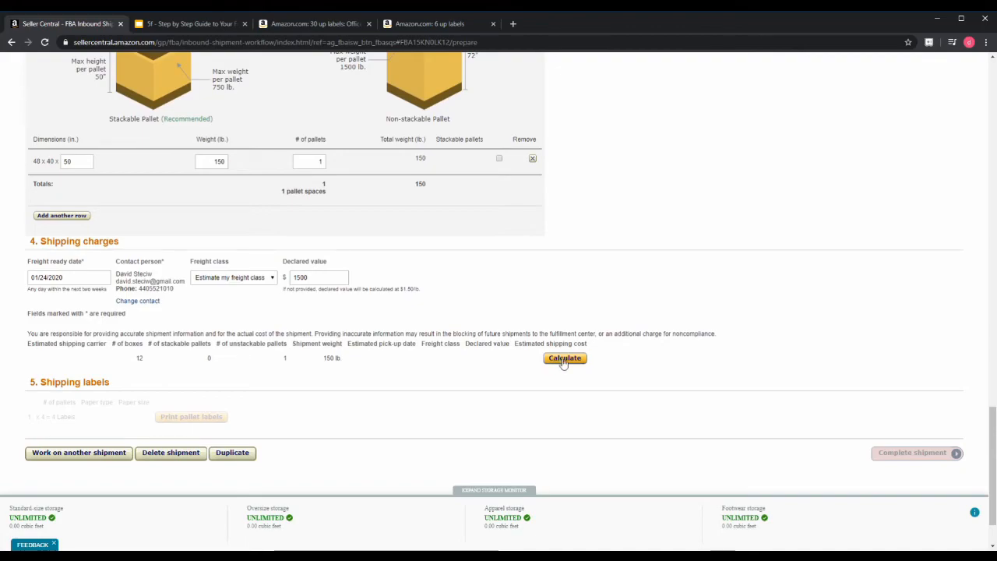
click(565, 359)
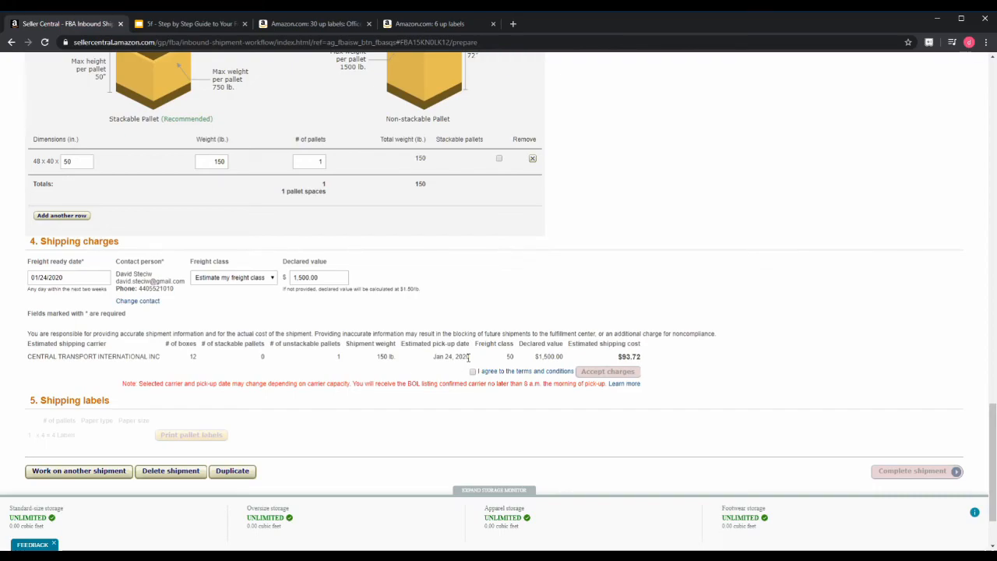
Step: Review the estimated carrier and shipping cost, agree to the terms and conditions and accept the charges
drag(29, 356, 163, 358)
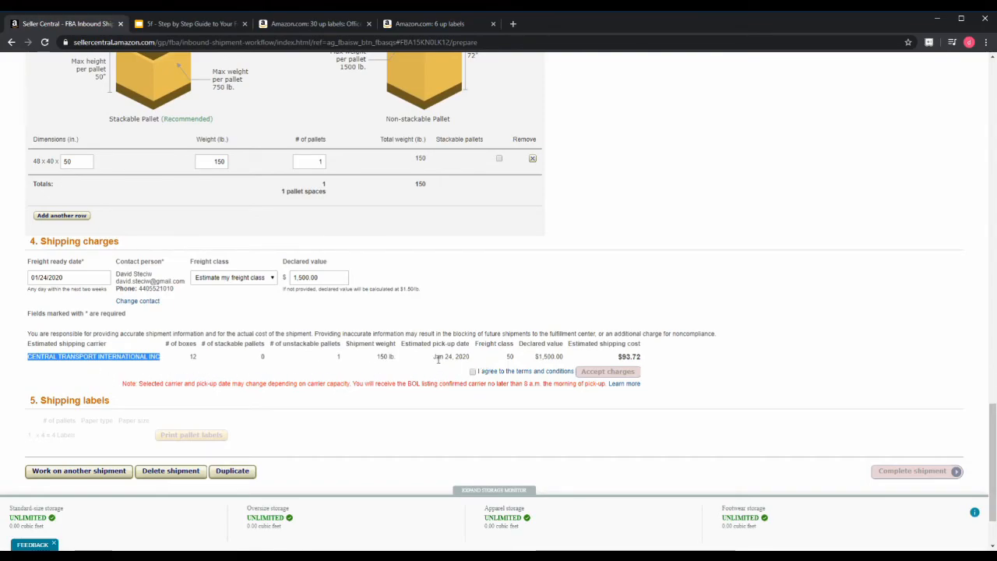
drag(645, 357, 618, 356)
click(640, 355)
click(634, 356)
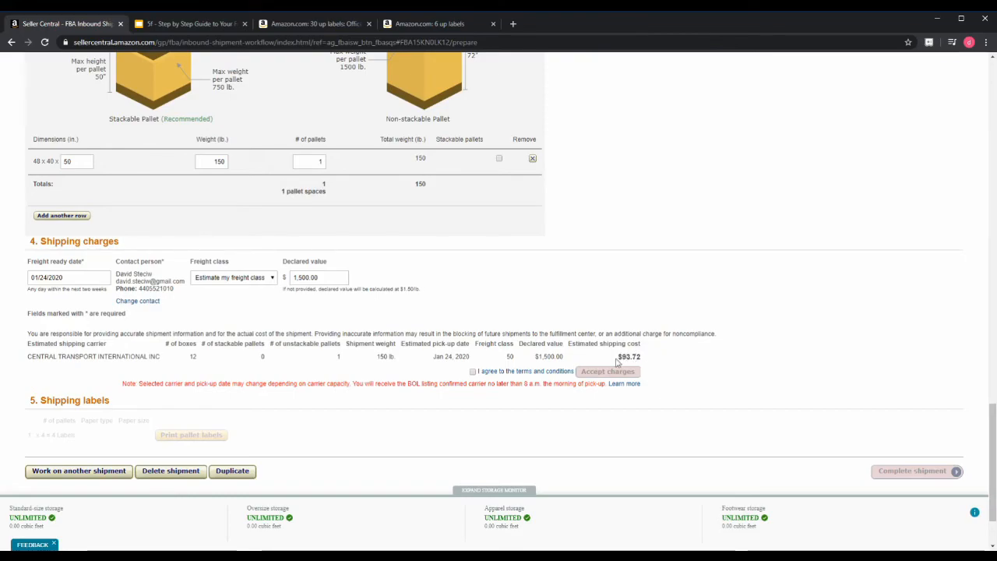
click(472, 371)
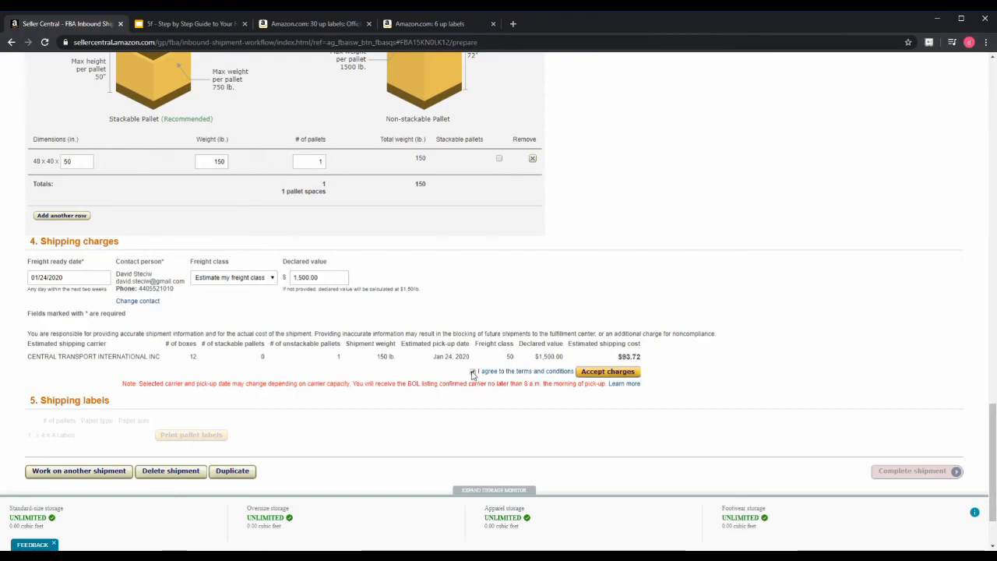
click(607, 371)
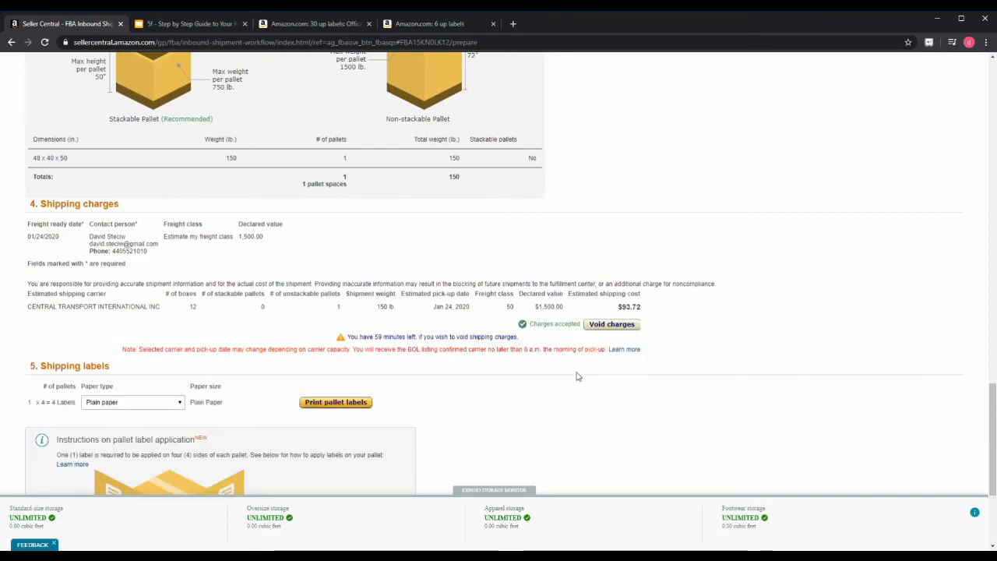
Step: Complete the pallet shipment after viewing the pallet label section, and read the Bill of Lading notice on its summary
scroll(534, 381, down, 3)
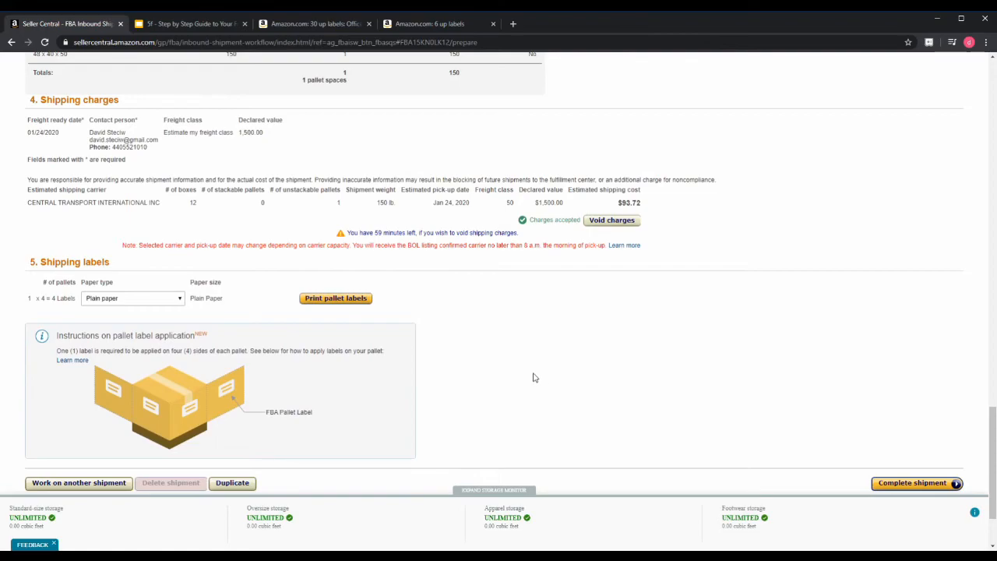
scroll(534, 378, down, 1)
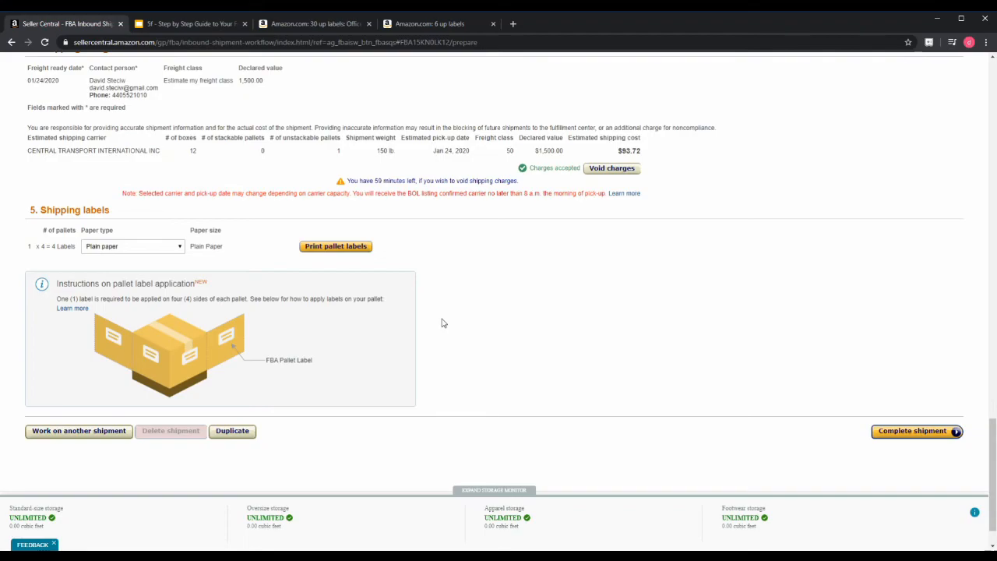
scroll(442, 322, down, 1)
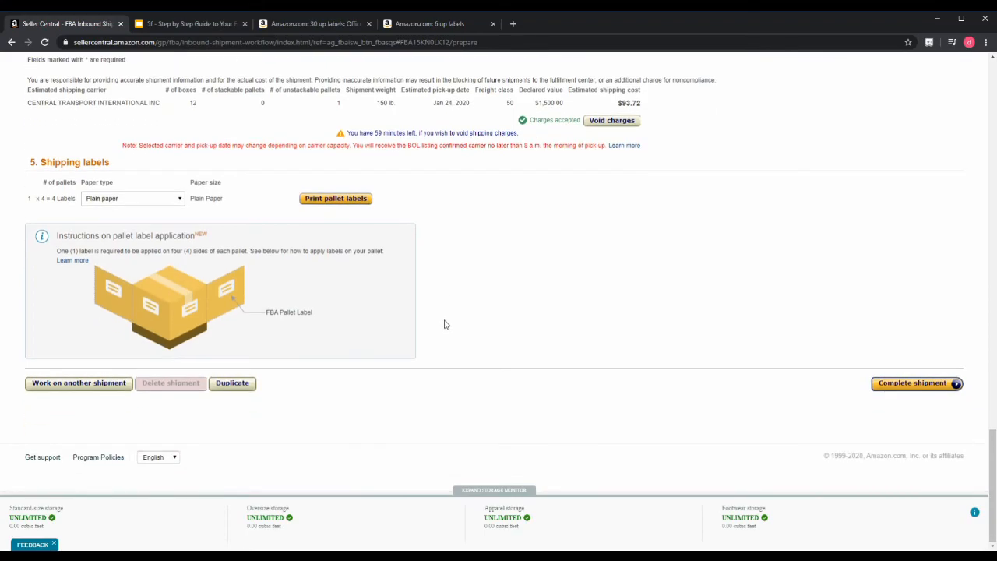
click(894, 387)
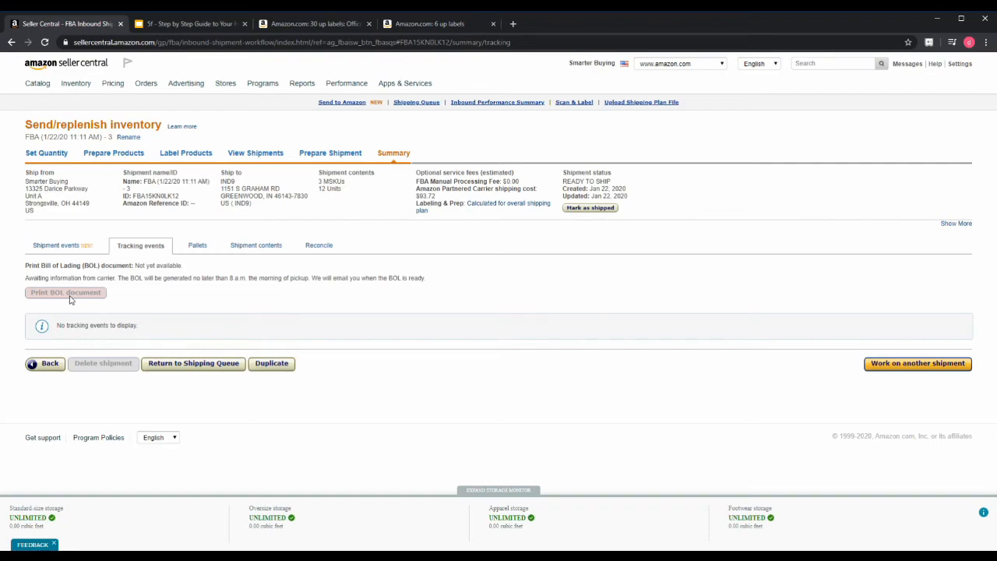
drag(117, 279, 311, 282)
click(311, 284)
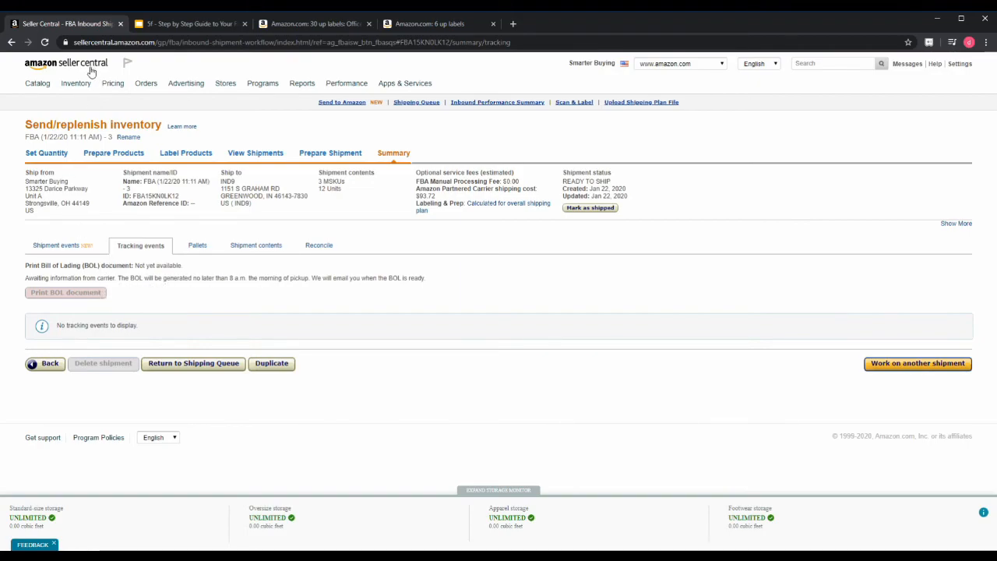
Step: Open the FBA shipping queue and check the LTL pick-up date and BOL notice for shipment FBA (1/22/20 11:11 AM) - 3
mouse_move(79, 87)
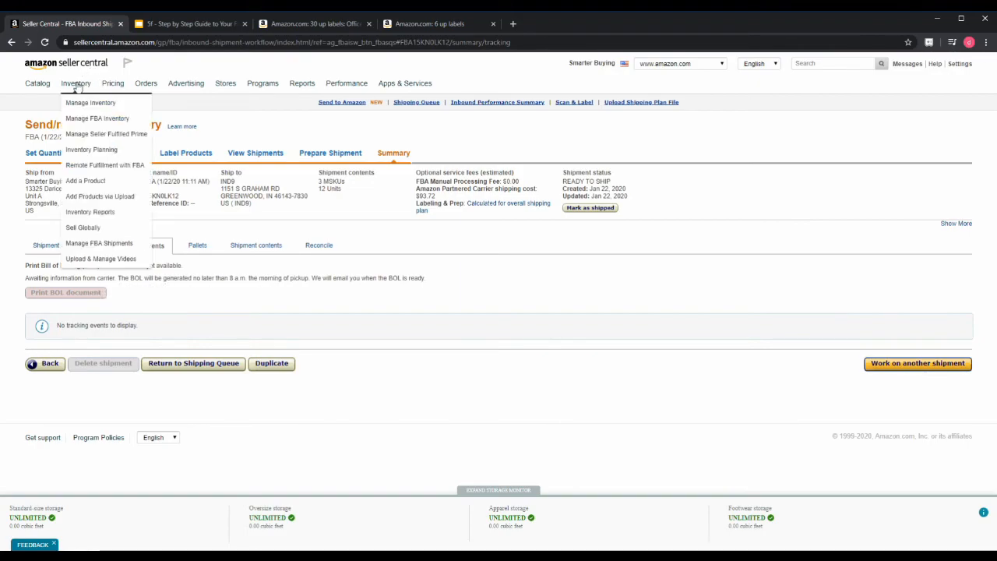
click(92, 246)
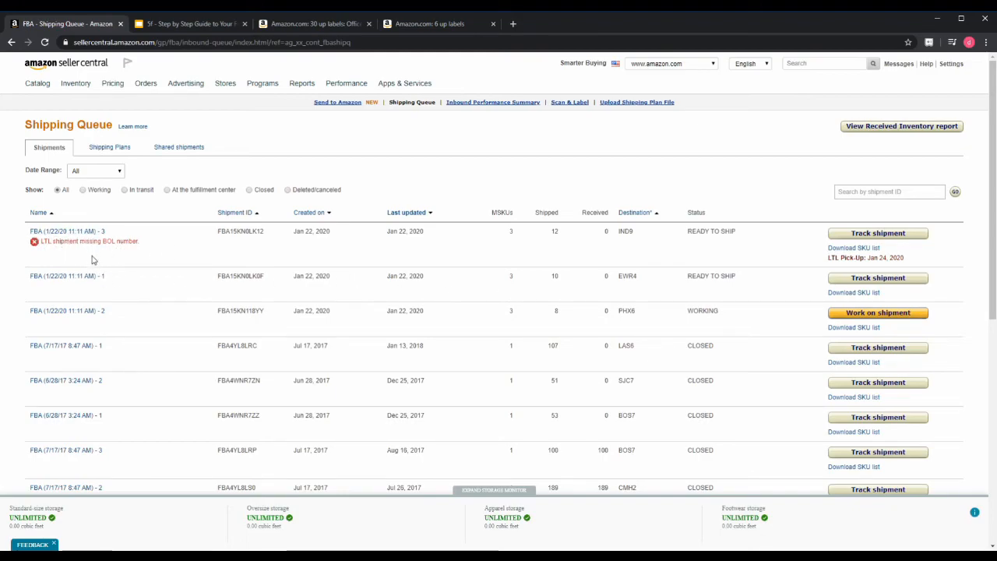
drag(827, 265, 907, 263)
click(842, 257)
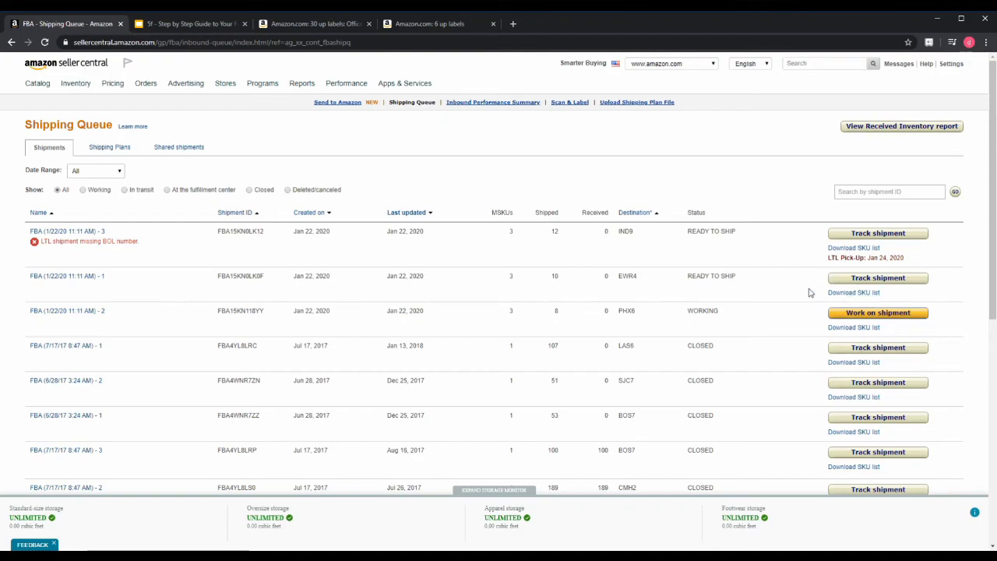
drag(44, 244, 137, 244)
click(137, 244)
Step: Open shipment FBA (1/22/20 11:11 AM) - 3 from the queue and check its ship-to destination
click(66, 234)
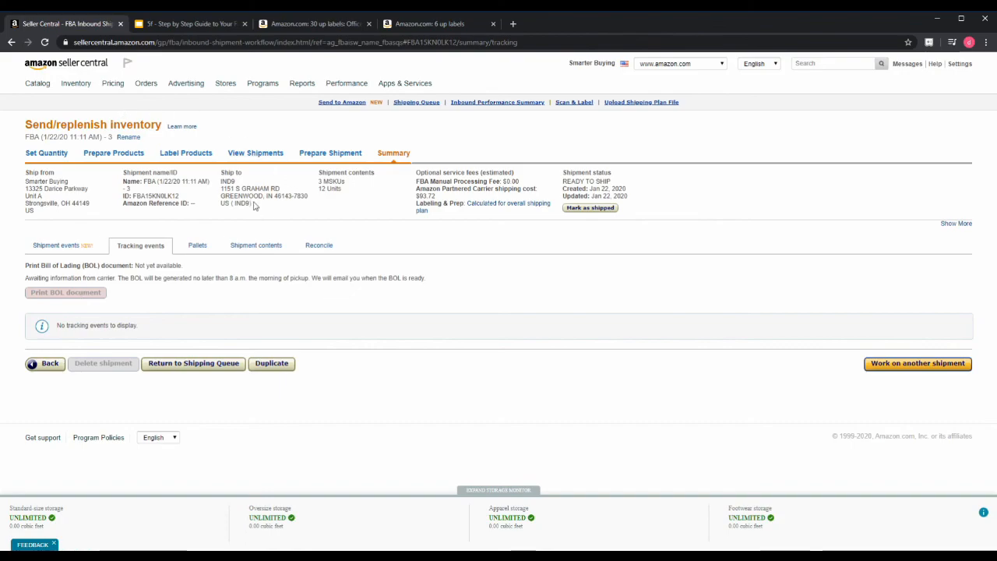
triple_click(259, 205)
click(259, 205)
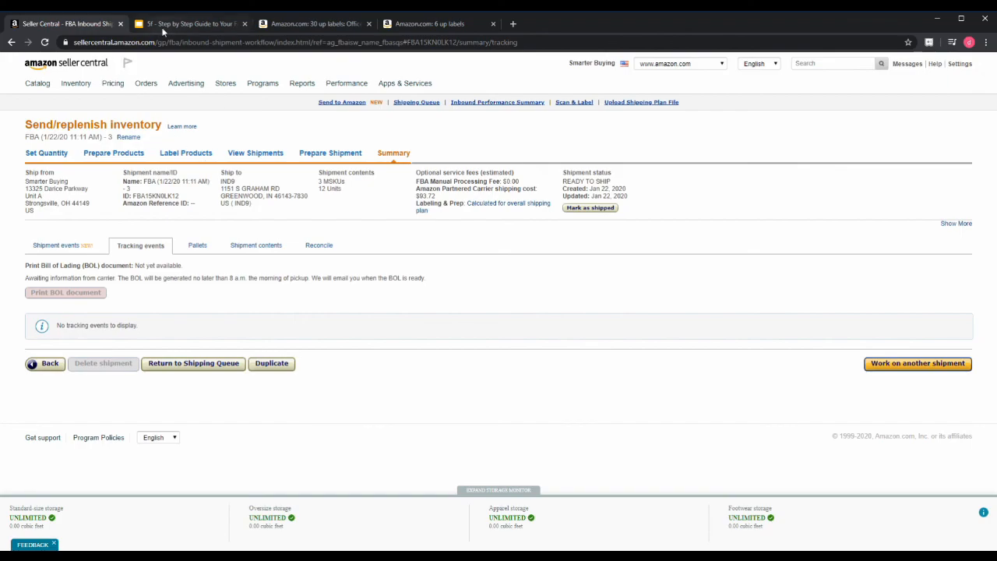
Step: Switch to the Google Slides presentation on the first FBA shipment and show the slide listing the 6 step shipment creation process
click(184, 24)
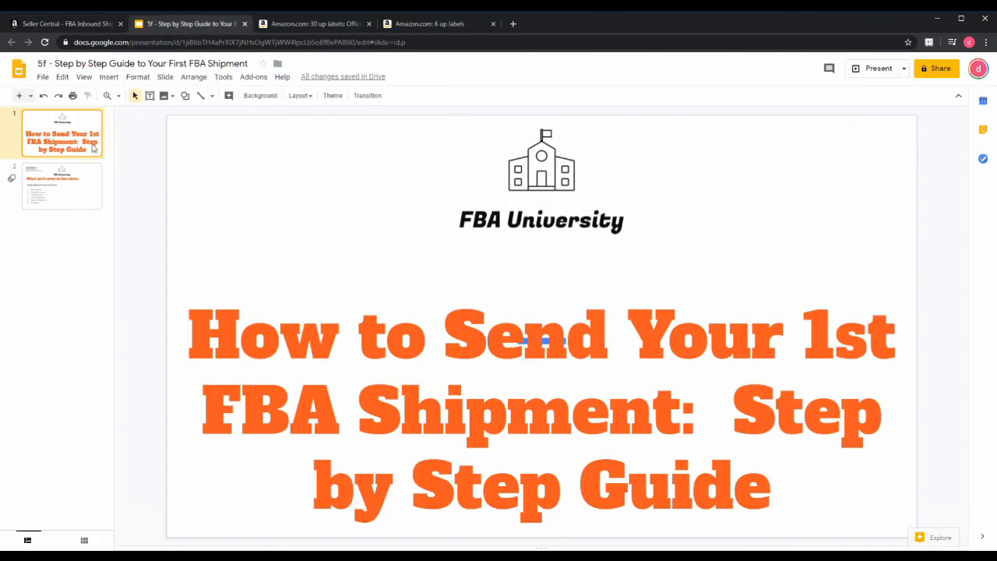
click(65, 196)
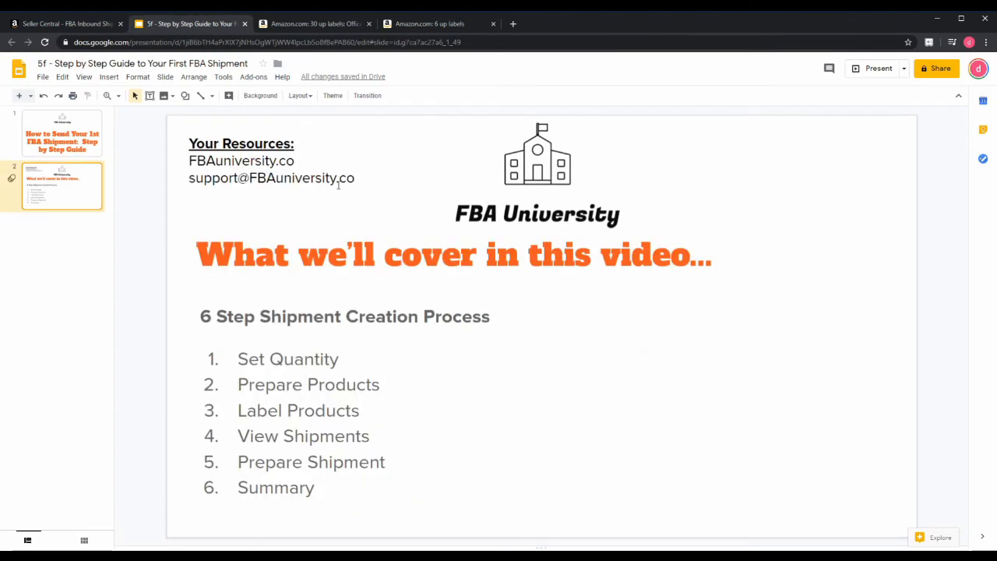